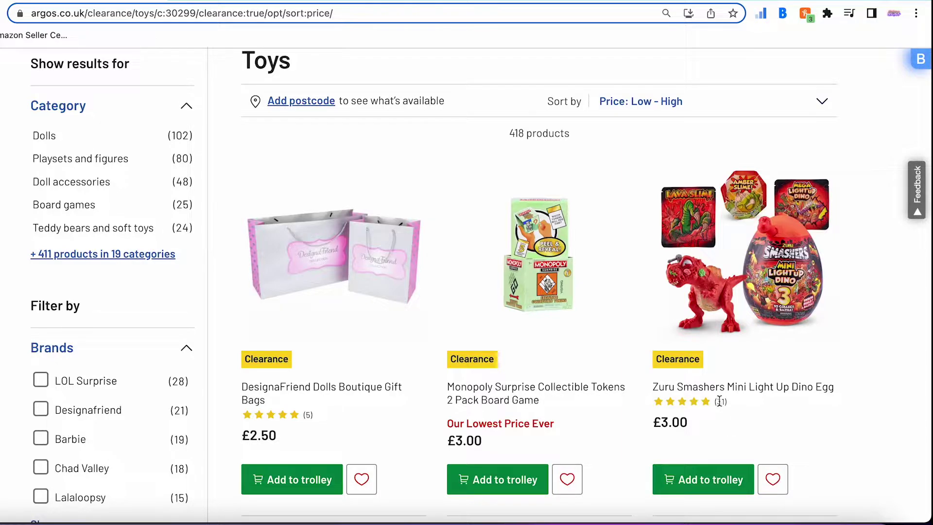
Search BuyBotPro co.uk for "Zuru Smashers Mini Light Up Dino Egg" and analyze the ZURU SMASHERS 7473A Mini Light-Up Dino T-Rex match
{"action": "right_click", "coordinate": [713, 388]}
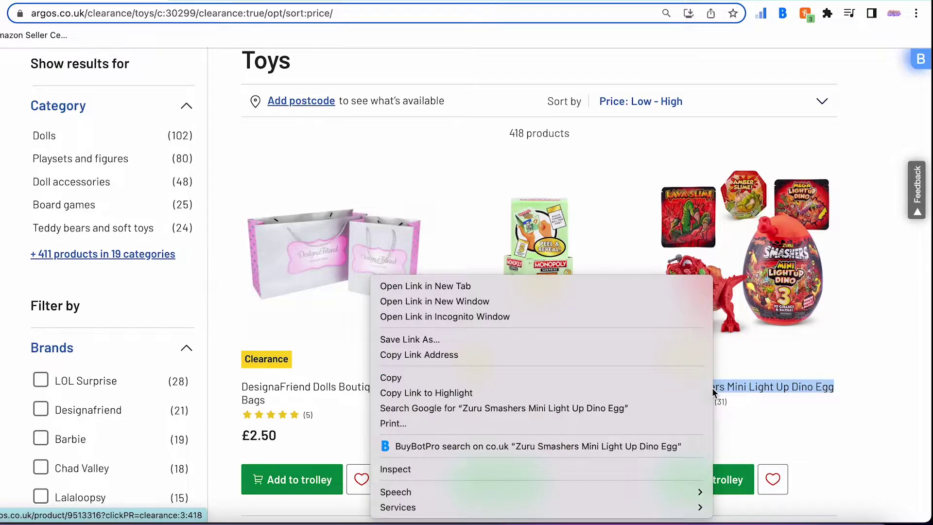
{"action": "left_click", "coordinate": [584, 446]}
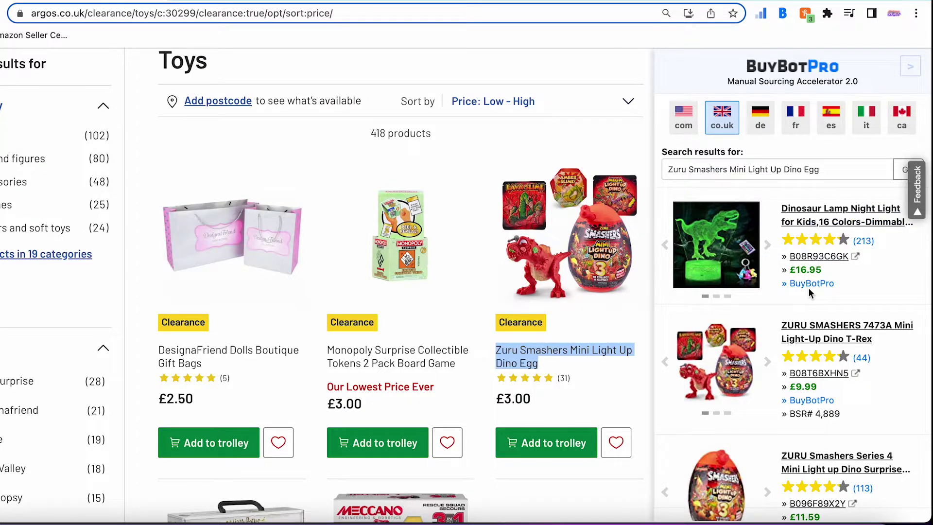
{"action": "scroll", "coordinate": [808, 288], "scroll_direction": "down", "scroll_amount": 2}
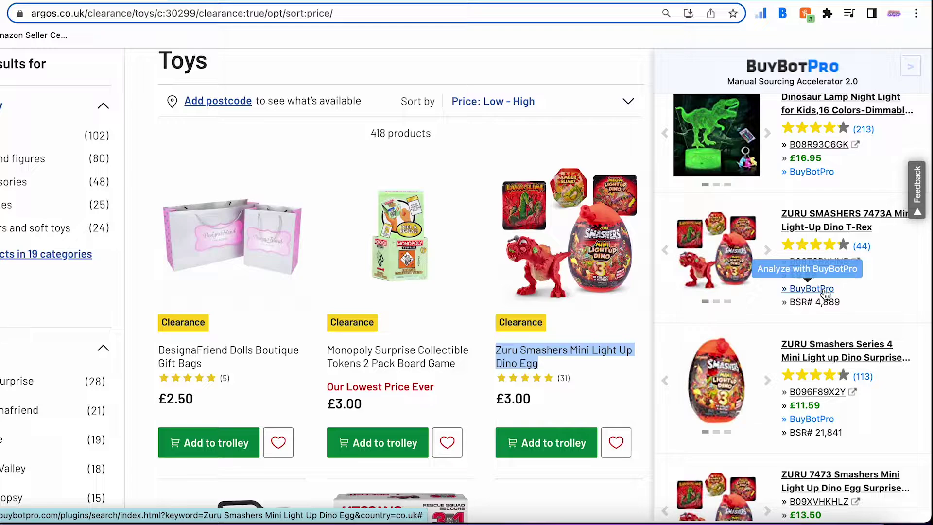
{"action": "left_click", "coordinate": [825, 289]}
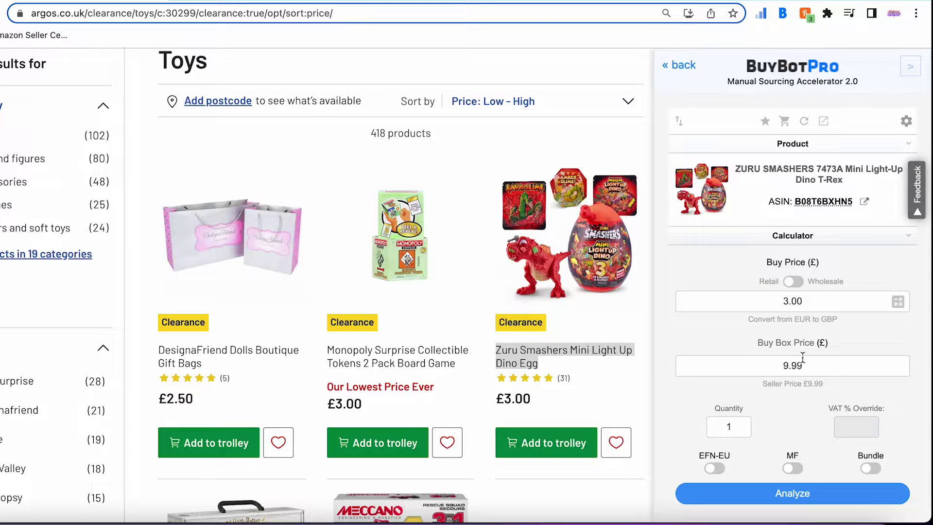
{"action": "scroll", "coordinate": [801, 360], "scroll_direction": "down", "scroll_amount": 1}
{"action": "left_click", "coordinate": [792, 464]}
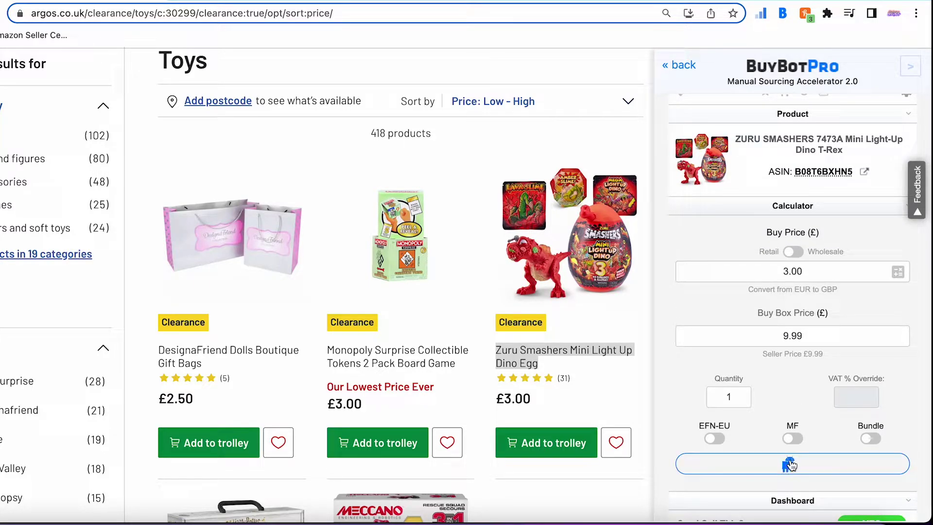
Review the T-Rex listing's selling eligibility, product alerts, sales rank details, costs, ROI and profit in the analysis
{"action": "scroll", "coordinate": [792, 465], "scroll_direction": "down", "scroll_amount": 4}
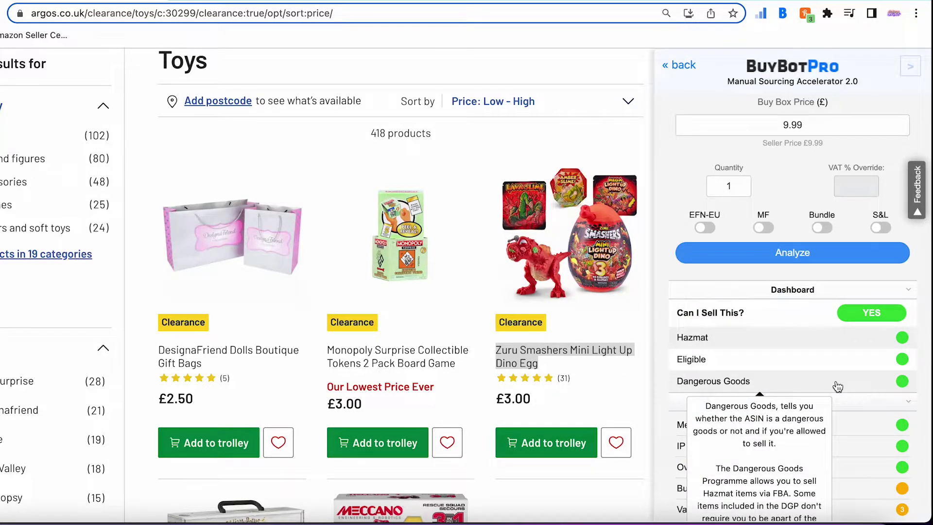
{"action": "scroll", "coordinate": [836, 385], "scroll_direction": "down", "scroll_amount": 2}
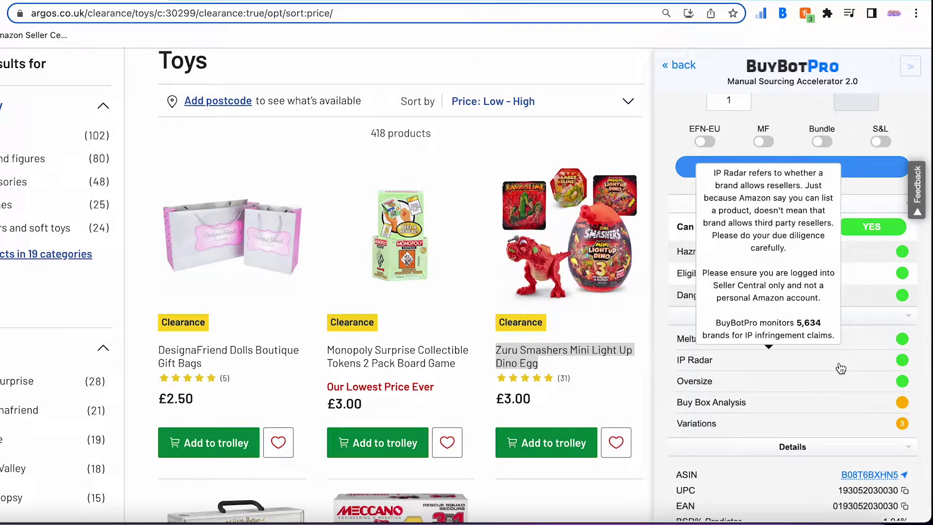
{"action": "mouse_move", "coordinate": [837, 385]}
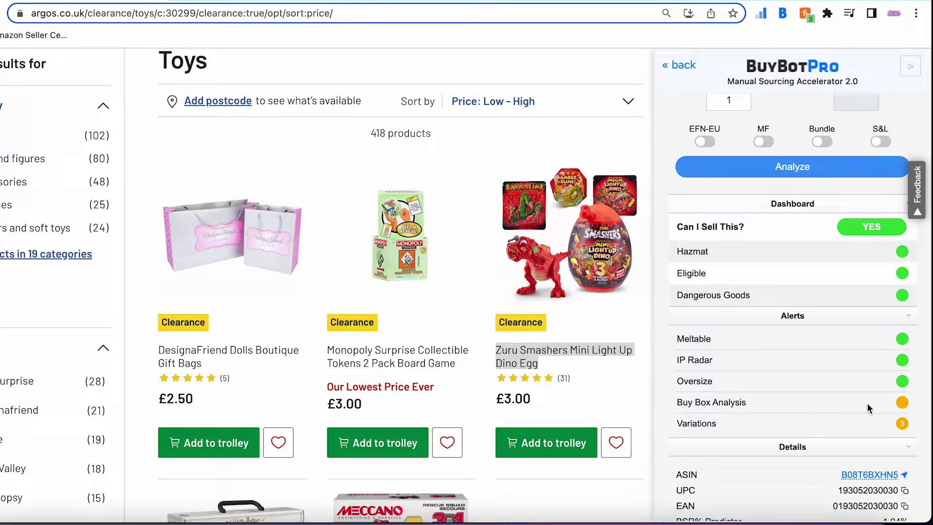
{"action": "mouse_move", "coordinate": [902, 407]}
{"action": "scroll", "coordinate": [806, 466], "scroll_direction": "down", "scroll_amount": 5}
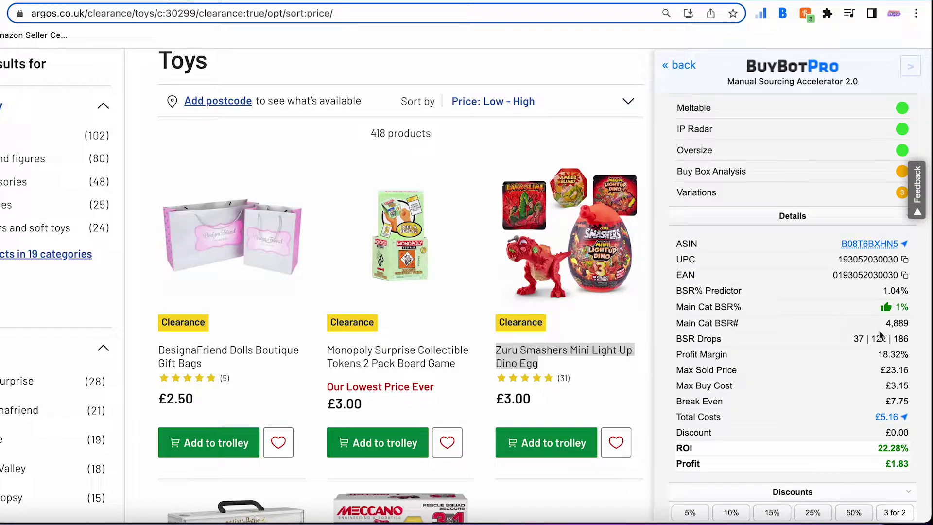
{"action": "mouse_move", "coordinate": [873, 351]}
{"action": "mouse_move", "coordinate": [892, 423]}
{"action": "scroll", "coordinate": [877, 464], "scroll_direction": "down", "scroll_amount": 5}
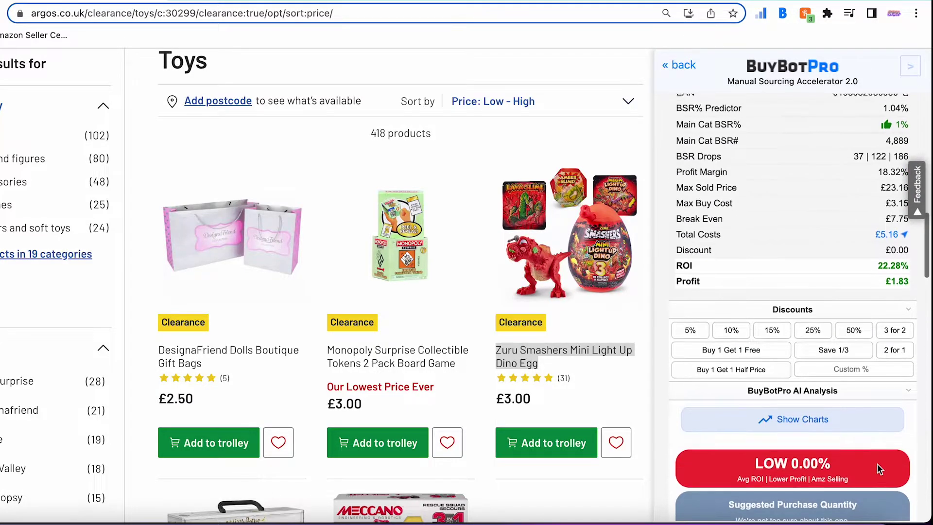
Examine the listing's AI score, suggested purchase quantity, IOSS figures, estimated sales and competing sellers' stock and prices
{"action": "scroll", "coordinate": [877, 464], "scroll_direction": "down", "scroll_amount": 1}
{"action": "mouse_move", "coordinate": [839, 396]}
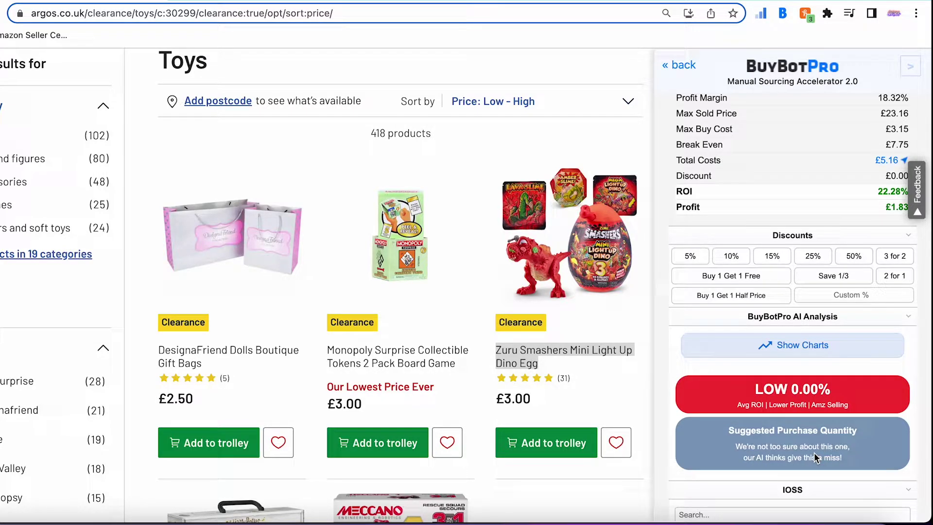
{"action": "scroll", "coordinate": [815, 457], "scroll_direction": "down", "scroll_amount": 3}
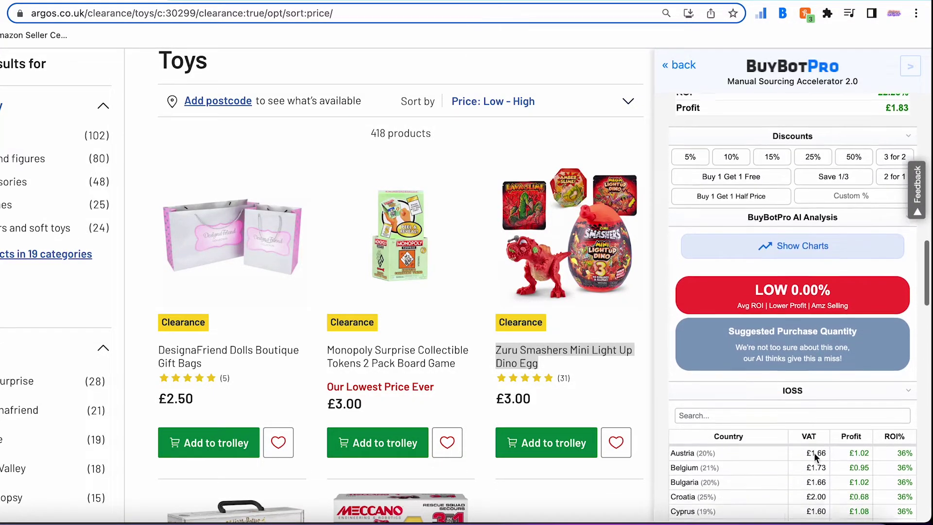
{"action": "scroll", "coordinate": [773, 398], "scroll_direction": "down", "scroll_amount": 9}
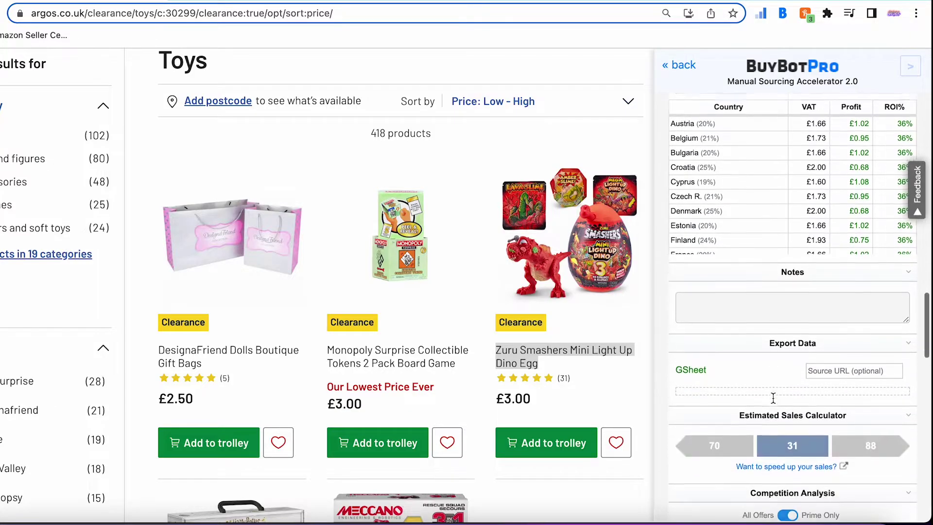
{"action": "scroll", "coordinate": [773, 398], "scroll_direction": "down", "scroll_amount": 3}
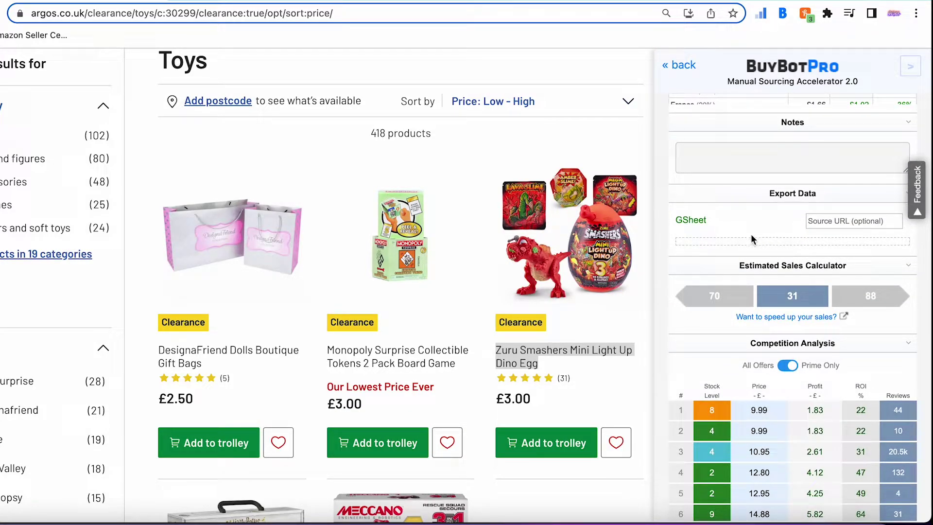
{"action": "mouse_move", "coordinate": [878, 304]}
{"action": "mouse_move", "coordinate": [718, 301]}
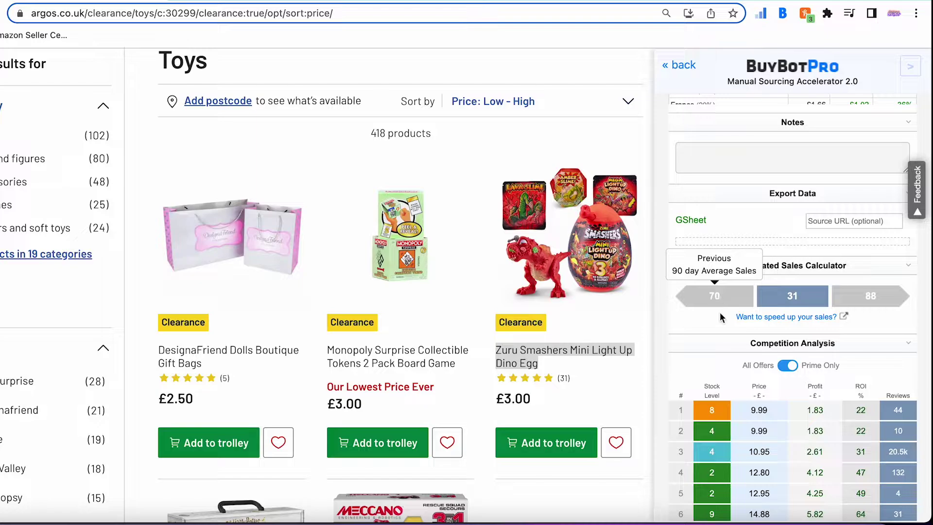
{"action": "scroll", "coordinate": [731, 352], "scroll_direction": "down", "scroll_amount": 4}
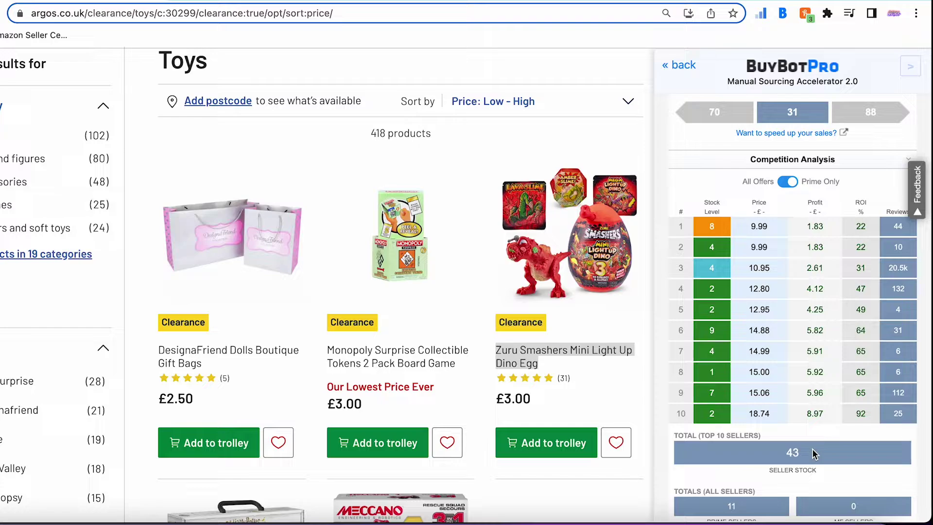
Open the listing's charts, add the FBM series and inspect the 30-day price and sales rank history
{"action": "scroll", "coordinate": [815, 399], "scroll_direction": "up", "scroll_amount": 5}
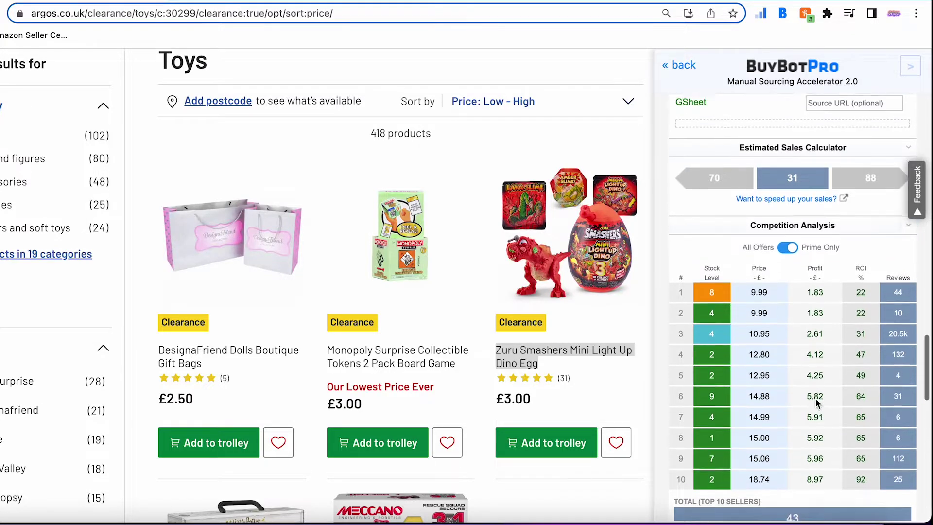
{"action": "scroll", "coordinate": [816, 402], "scroll_direction": "up", "scroll_amount": 5}
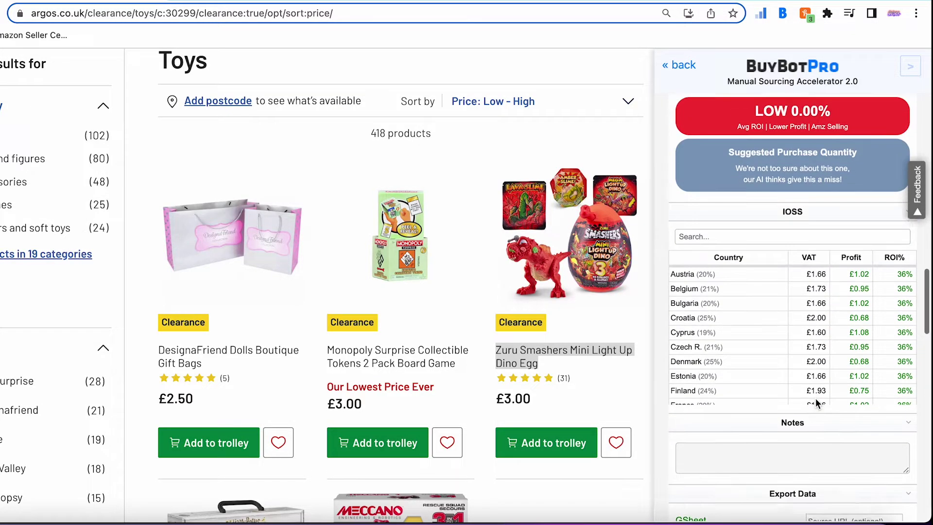
{"action": "scroll", "coordinate": [815, 397], "scroll_direction": "up", "scroll_amount": 1}
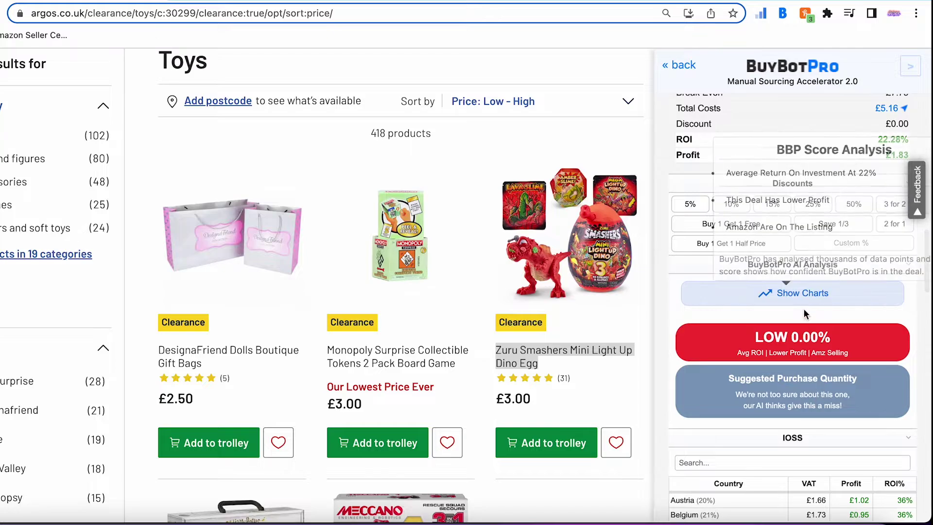
{"action": "left_click", "coordinate": [793, 294]}
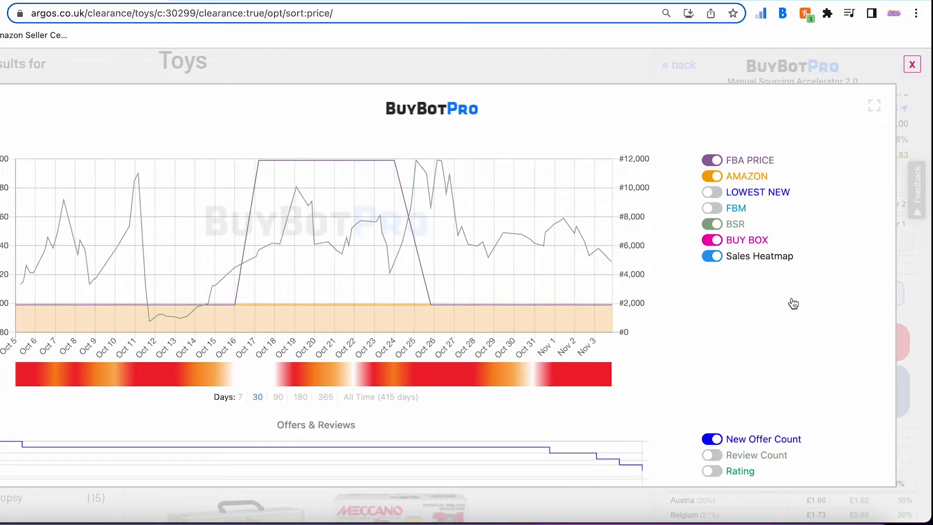
{"action": "left_click", "coordinate": [713, 192]}
{"action": "left_click", "coordinate": [713, 209]}
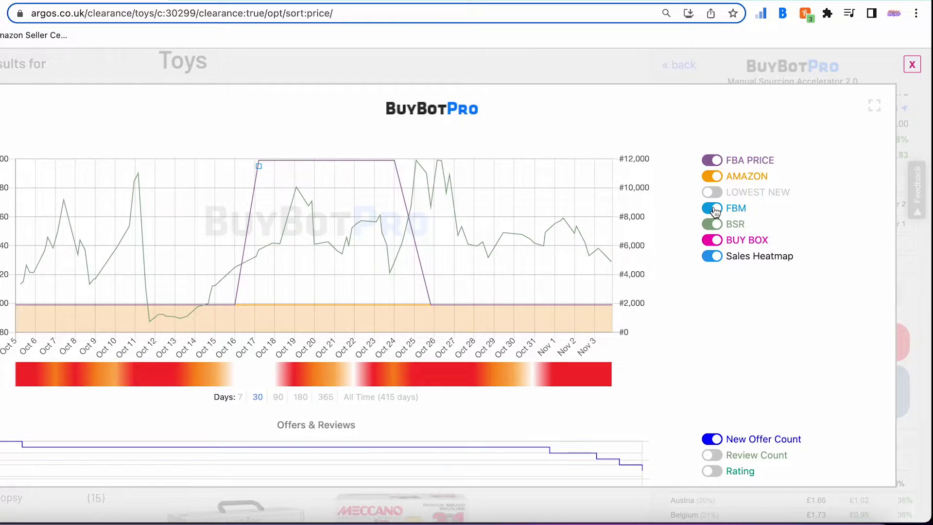
{"action": "mouse_move", "coordinate": [605, 316]}
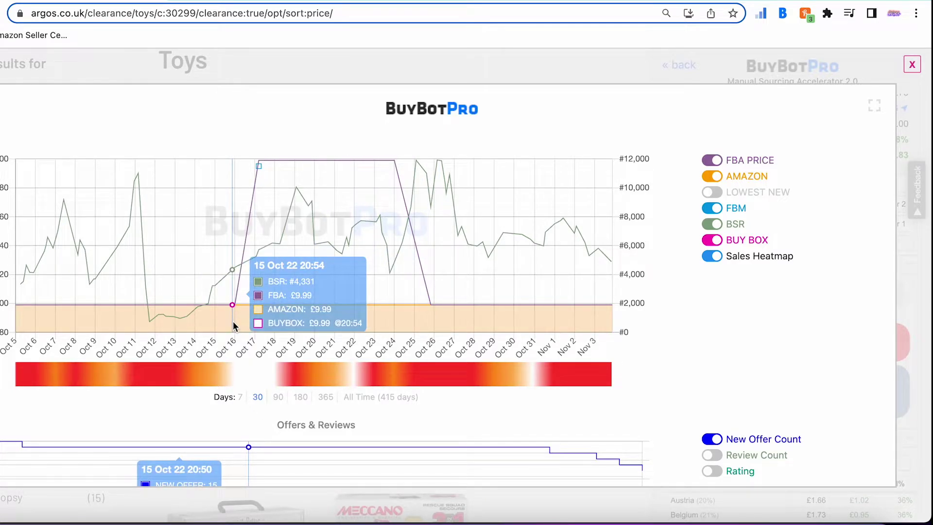
Compare the price history over 90, 180 and 365 days, ending on the 30-day range
{"action": "left_click", "coordinate": [278, 397]}
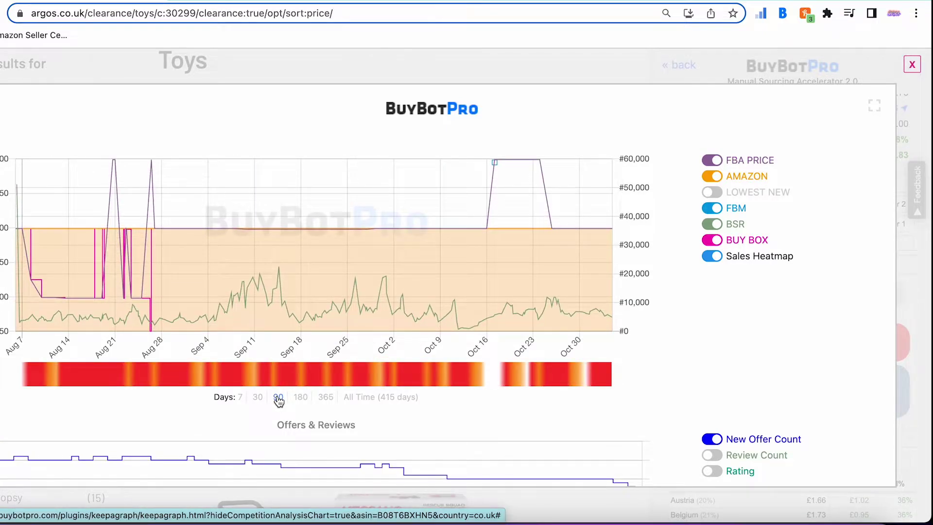
{"action": "left_click", "coordinate": [299, 397]}
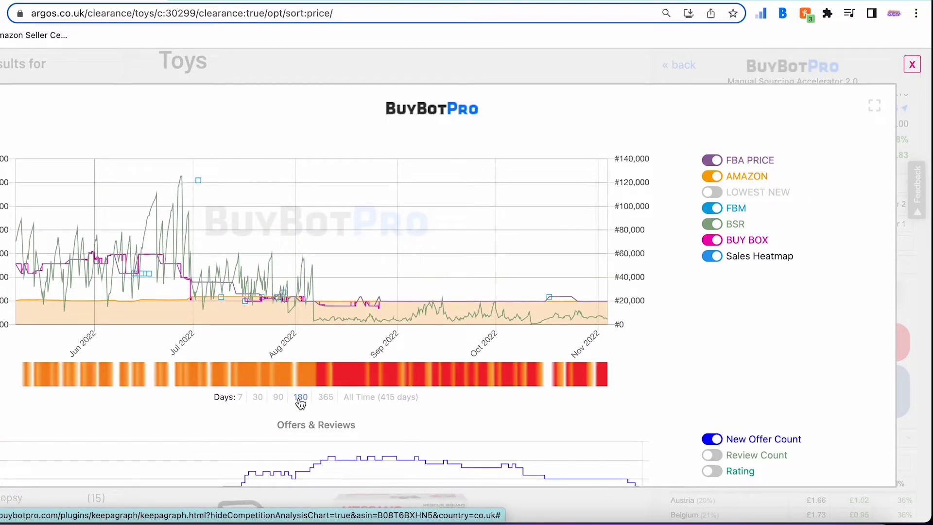
{"action": "left_click", "coordinate": [326, 398]}
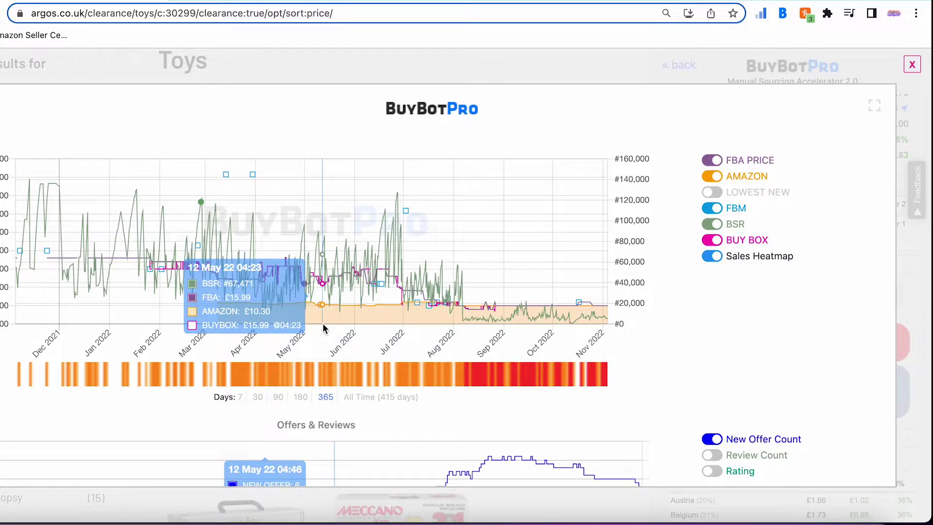
{"action": "left_click", "coordinate": [258, 398]}
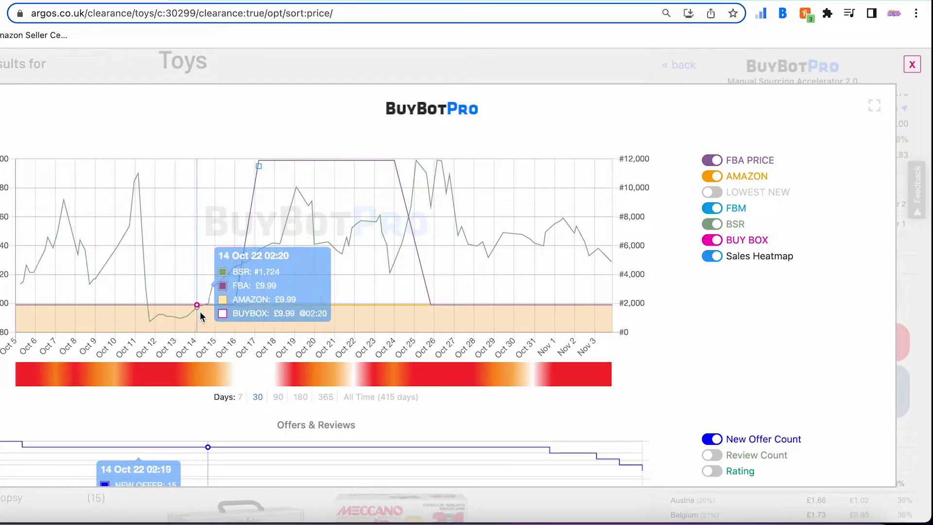
Check which sellers won the Buy Box over 30 days, including a brief switch to 90 days, and close the charts
{"action": "scroll", "coordinate": [236, 316], "scroll_direction": "down", "scroll_amount": 5}
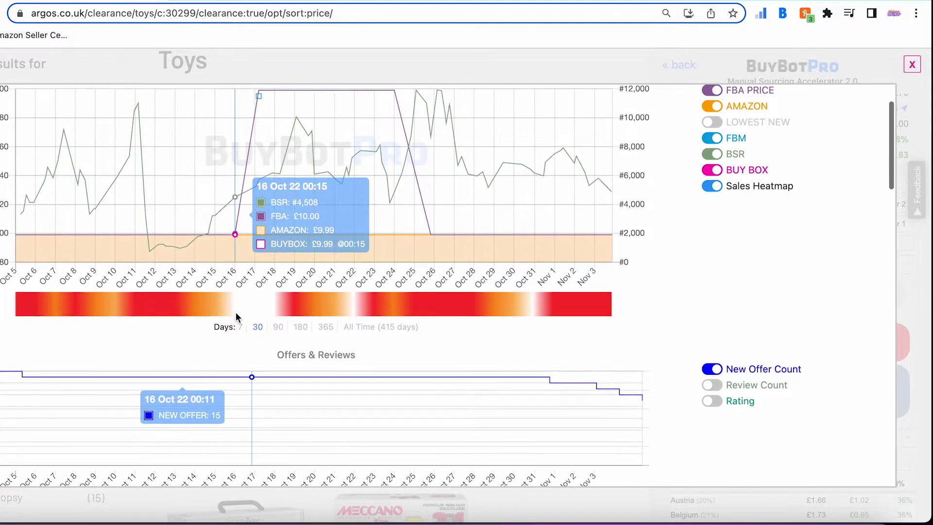
{"action": "scroll", "coordinate": [235, 316], "scroll_direction": "down", "scroll_amount": 9}
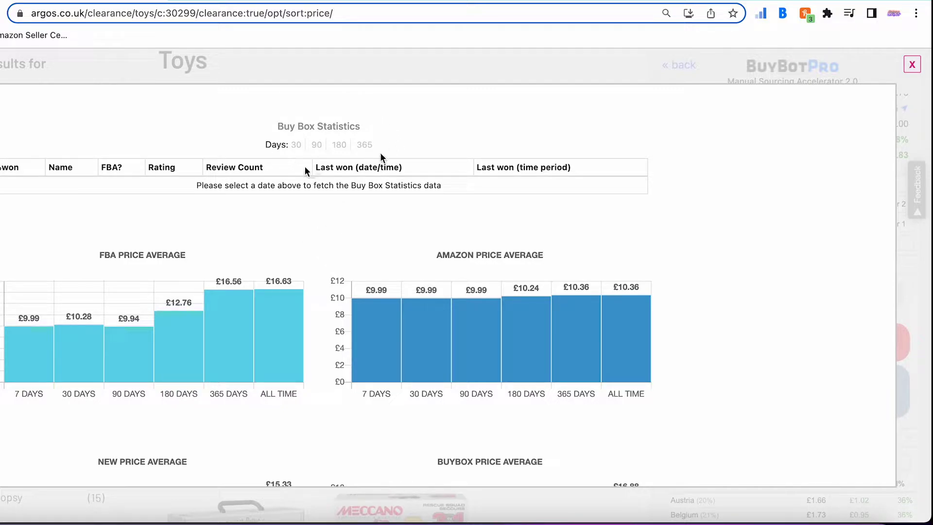
{"action": "left_click", "coordinate": [297, 146]}
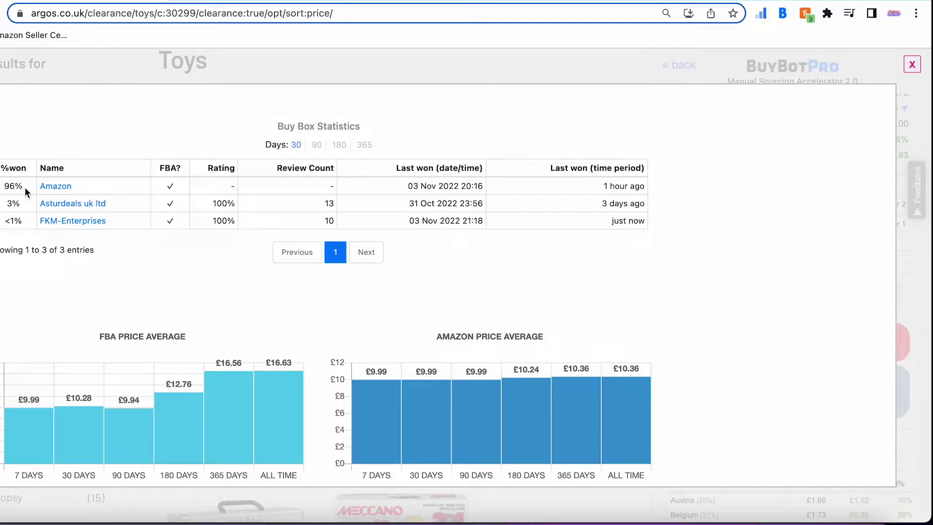
{"action": "left_click", "coordinate": [317, 145]}
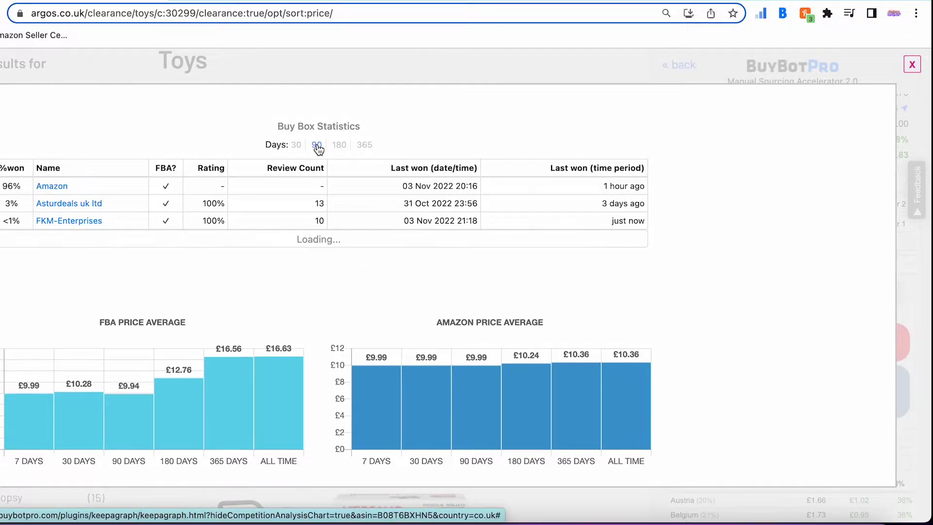
{"action": "left_click", "coordinate": [296, 145]}
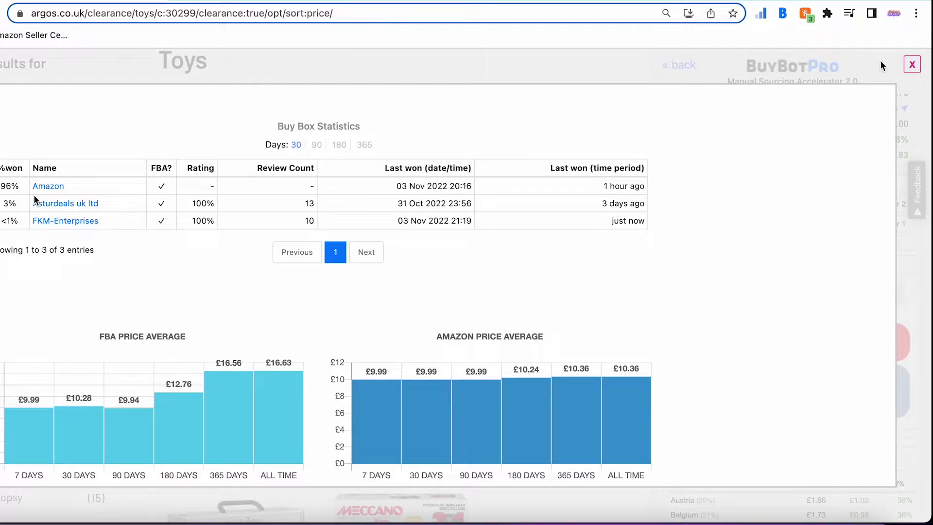
{"action": "left_click", "coordinate": [913, 66]}
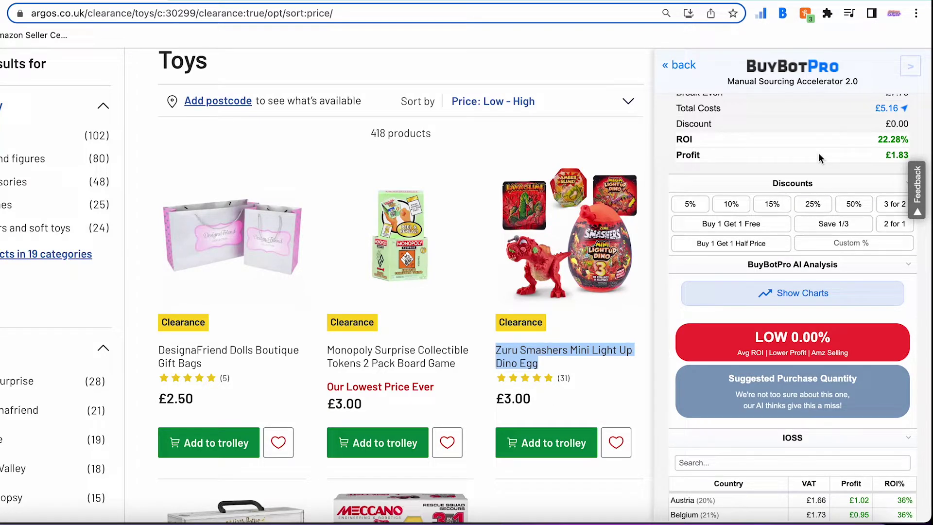
{"action": "mouse_move", "coordinate": [843, 355]}
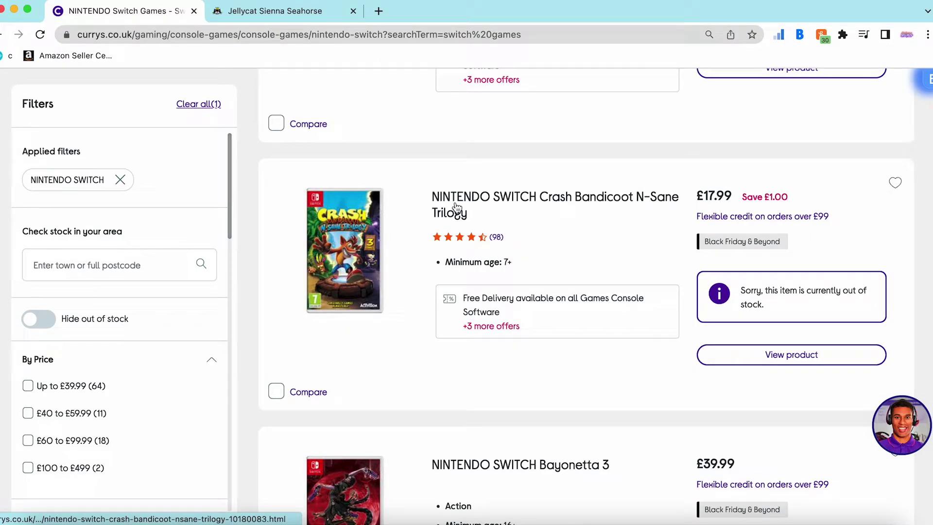
On the Currys Switch games page, search BuyBotPro co.uk for "NINTENDO SWITCH Crash Bandicoot N-Sane Trilogy"
{"action": "right_click", "coordinate": [454, 206]}
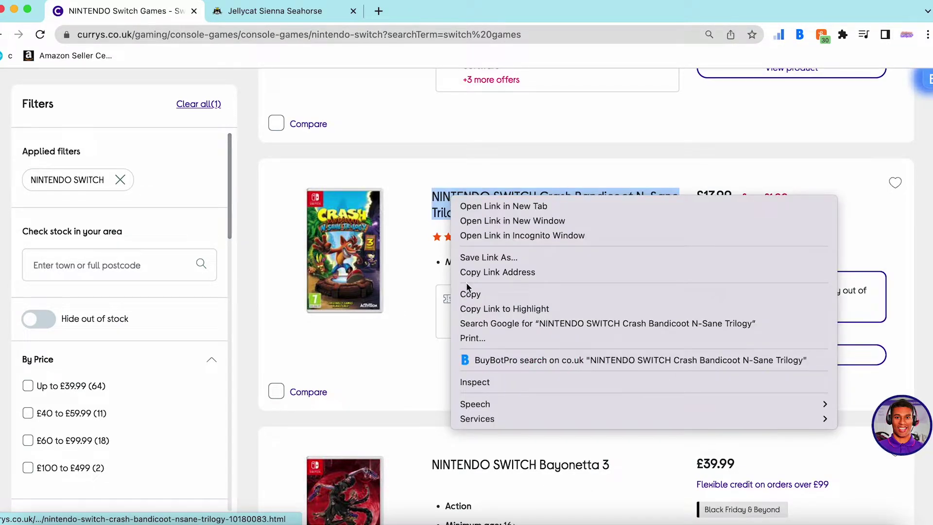
{"action": "left_click", "coordinate": [484, 360]}
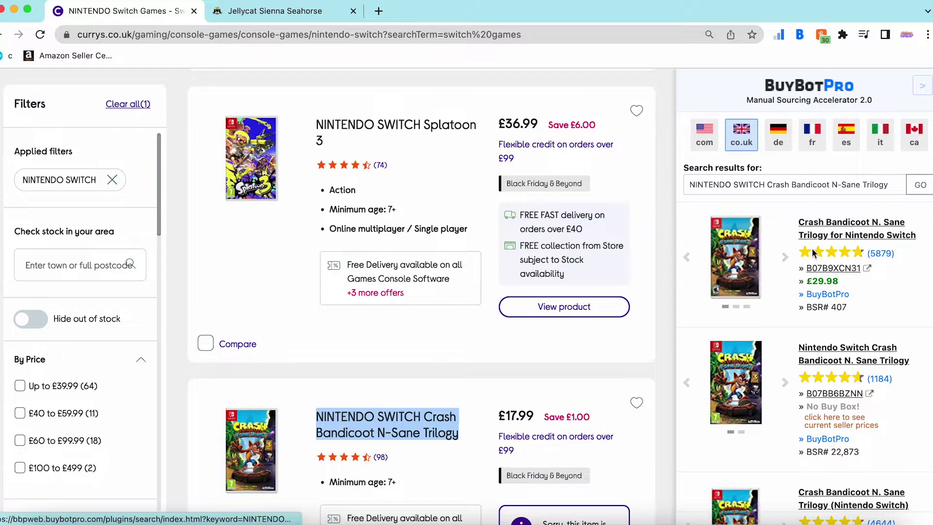
Analyze the first Crash Bandicoot N. Sane Trilogy result in BuyBotPro and review its selling eligibility, alerts and profit details
{"action": "left_click", "coordinate": [824, 295]}
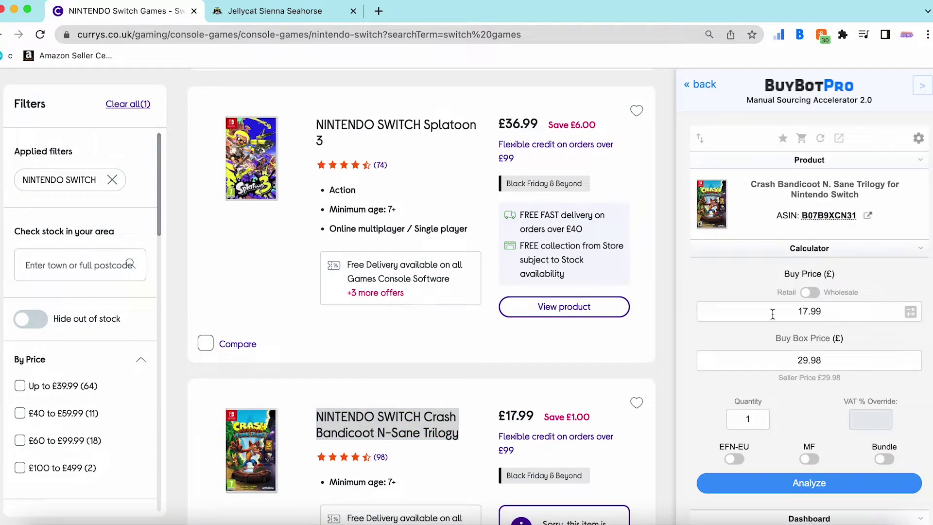
{"action": "left_click", "coordinate": [814, 496]}
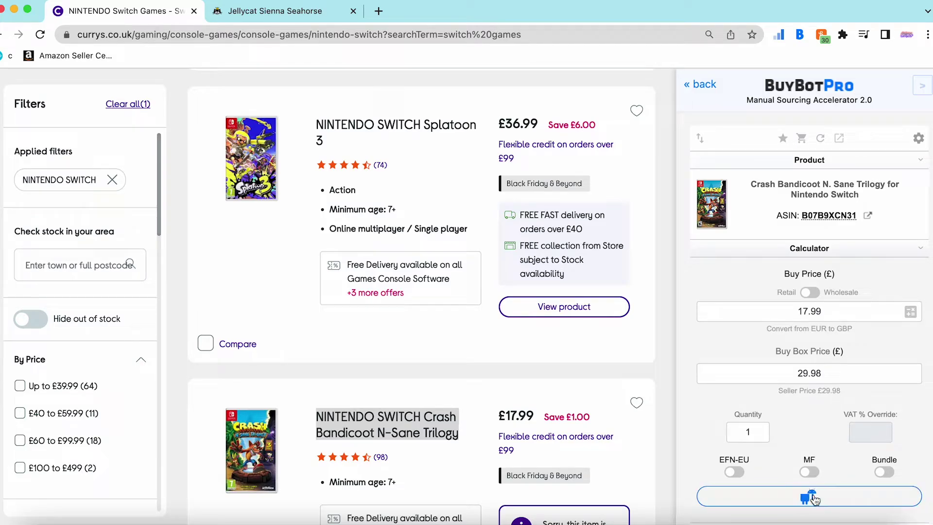
{"action": "scroll", "coordinate": [814, 498], "scroll_direction": "down", "scroll_amount": 3}
{"action": "scroll", "coordinate": [814, 495], "scroll_direction": "down", "scroll_amount": 5}
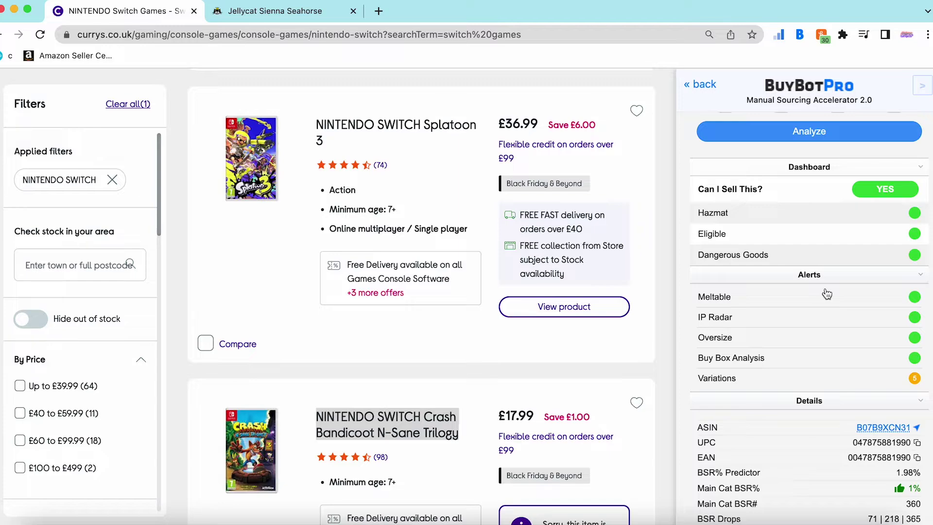
{"action": "scroll", "coordinate": [844, 361], "scroll_direction": "down", "scroll_amount": 2}
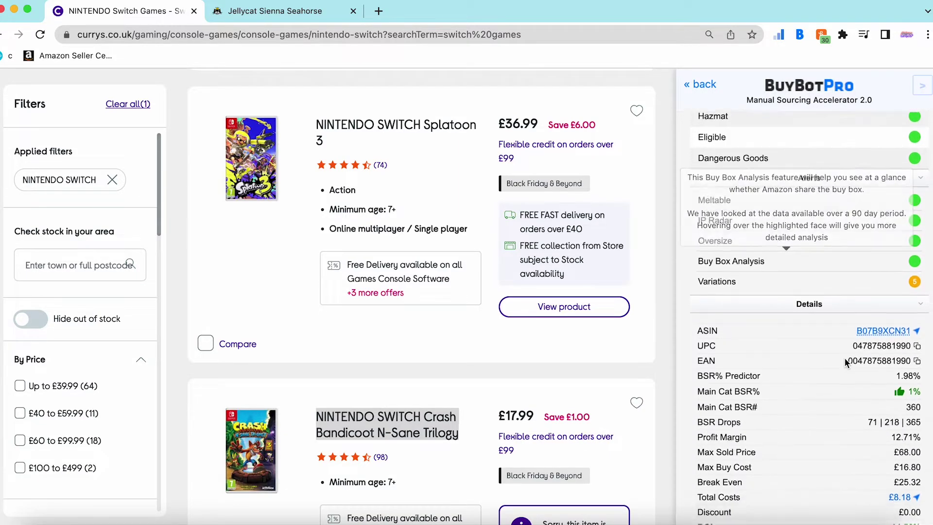
{"action": "scroll", "coordinate": [846, 362], "scroll_direction": "down", "scroll_amount": 3}
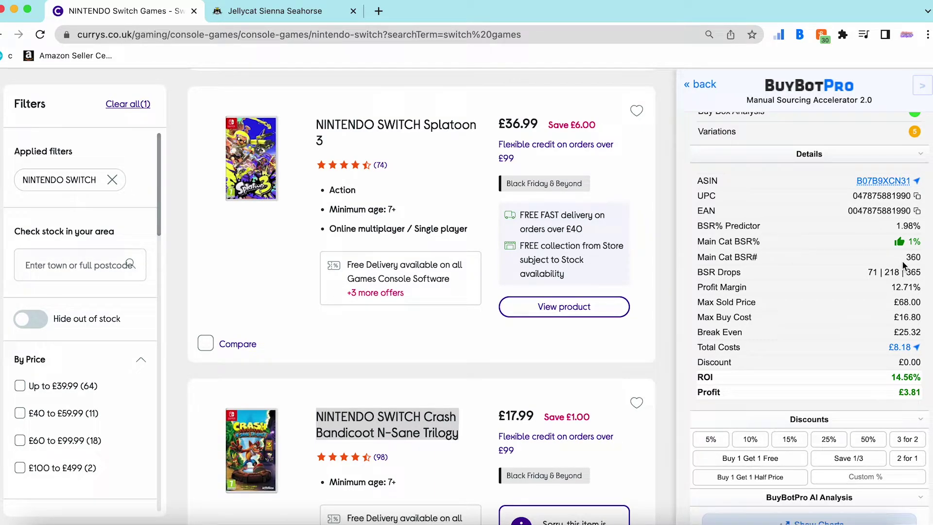
{"action": "mouse_move", "coordinate": [873, 282]}
Examine the listing's AI analysis, including the BBP score breakdown and the suggested purchase quantity
{"action": "scroll", "coordinate": [862, 436], "scroll_direction": "down", "scroll_amount": 5}
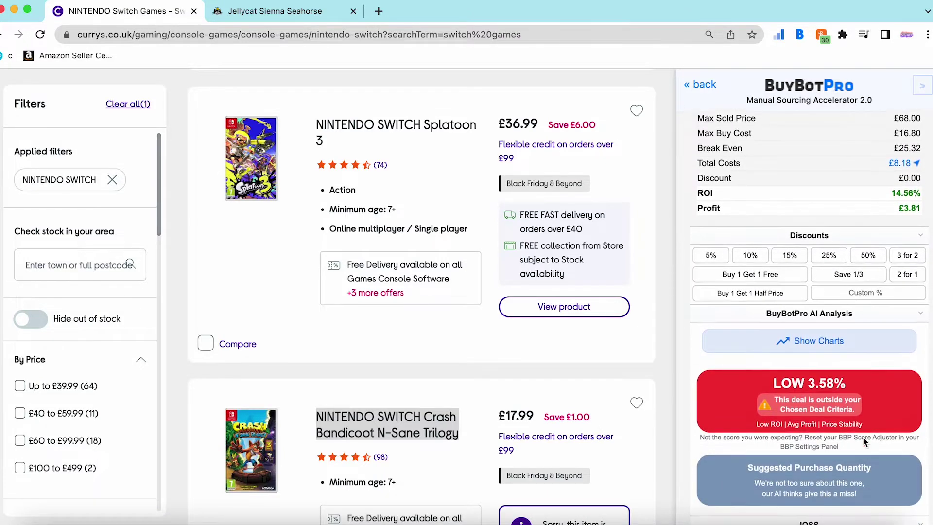
{"action": "scroll", "coordinate": [861, 437], "scroll_direction": "down", "scroll_amount": 4}
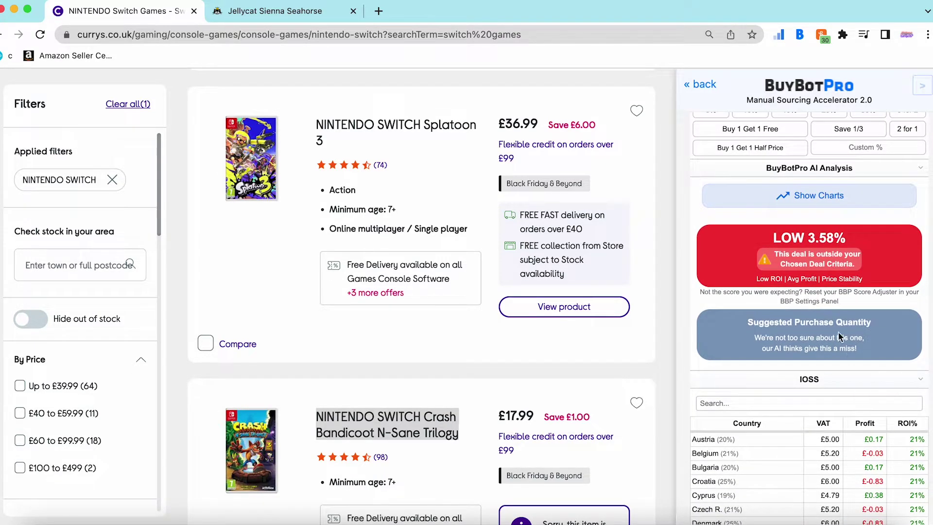
{"action": "mouse_move", "coordinate": [832, 264]}
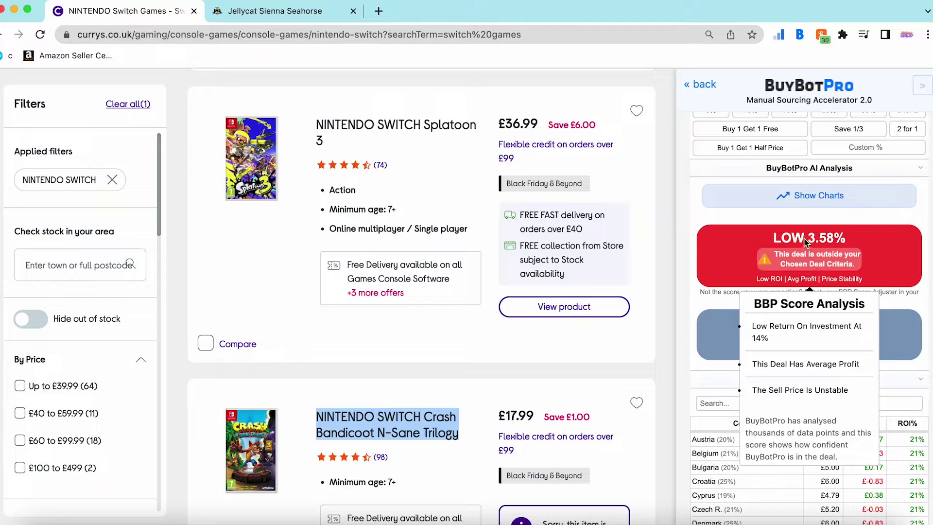
Open the charts, hide the FBA Price, Amazon and FBM series, and inspect the 30-day Buy Box, BSR and sales heatmap
{"action": "left_click", "coordinate": [804, 201]}
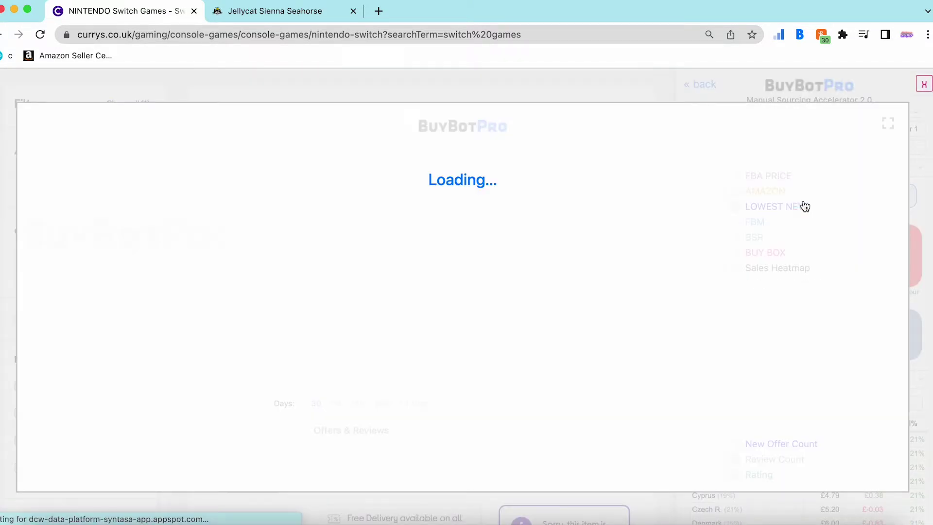
{"action": "left_click", "coordinate": [737, 238]}
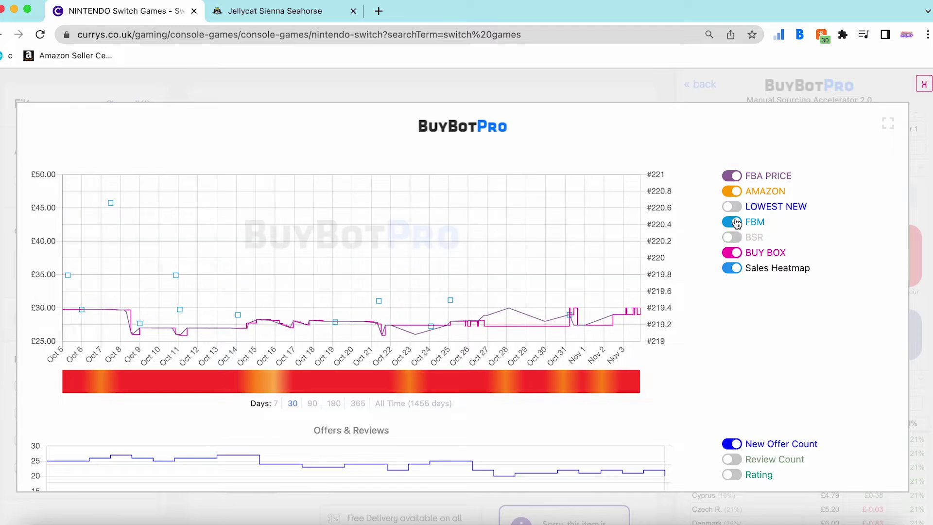
{"action": "left_click", "coordinate": [733, 223]}
{"action": "left_click", "coordinate": [735, 192]}
{"action": "left_click", "coordinate": [733, 178]}
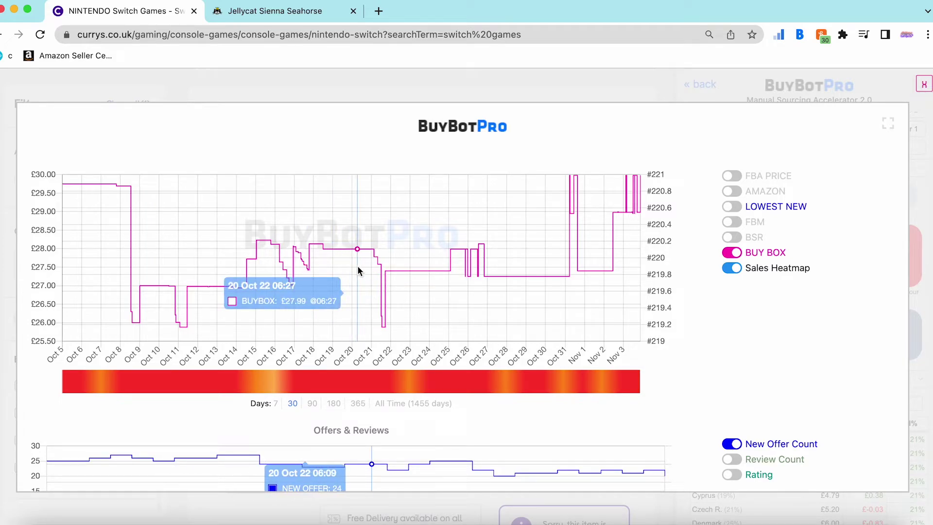
{"action": "left_click", "coordinate": [733, 238]}
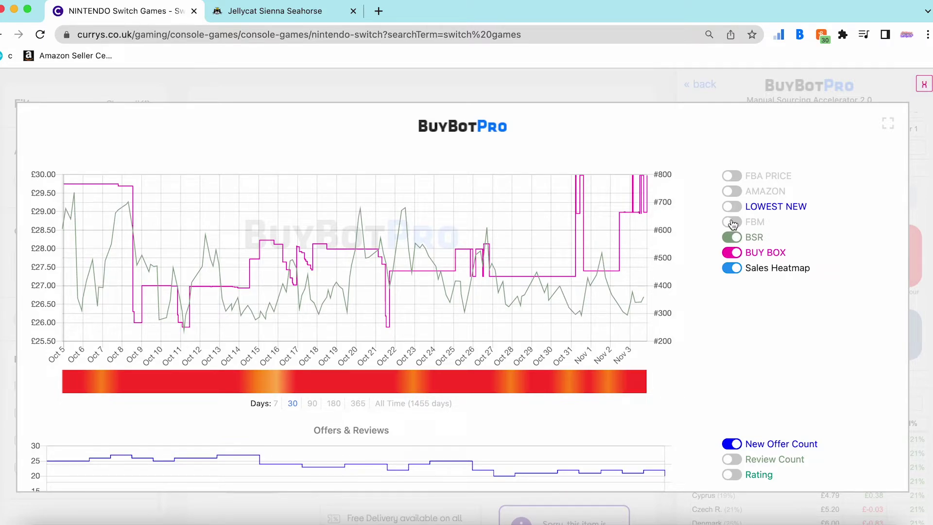
{"action": "mouse_move", "coordinate": [641, 388]}
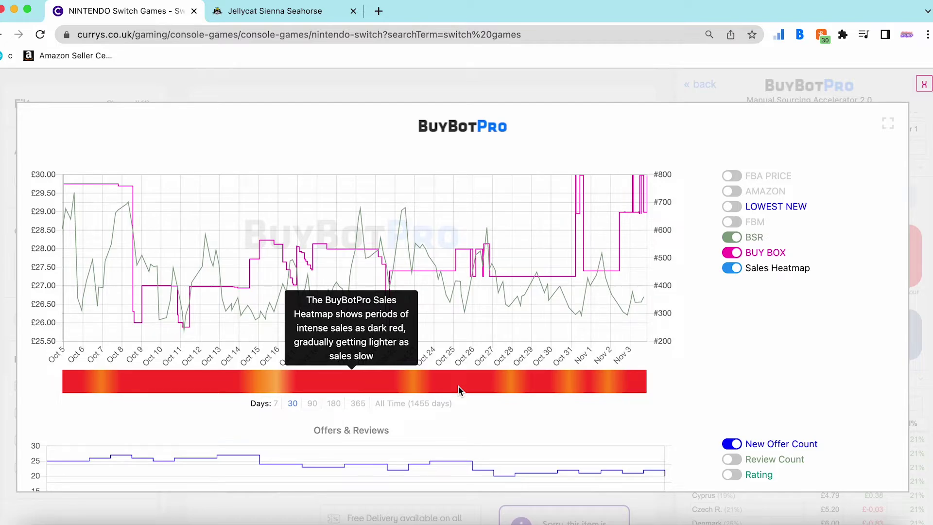
Review the offer count and price averages, check the 30-day Buy Box statistics, and close the charts
{"action": "scroll", "coordinate": [458, 388], "scroll_direction": "down", "scroll_amount": 9}
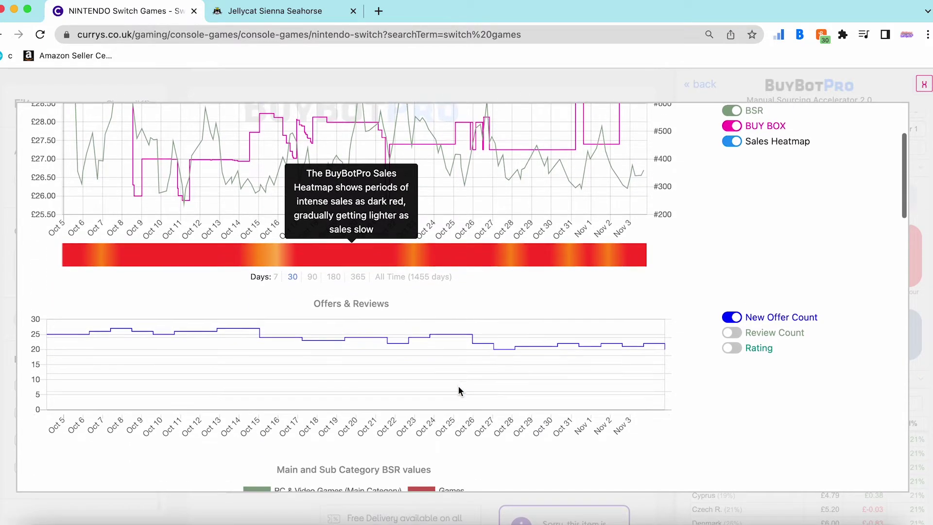
{"action": "scroll", "coordinate": [458, 387], "scroll_direction": "down", "scroll_amount": 6}
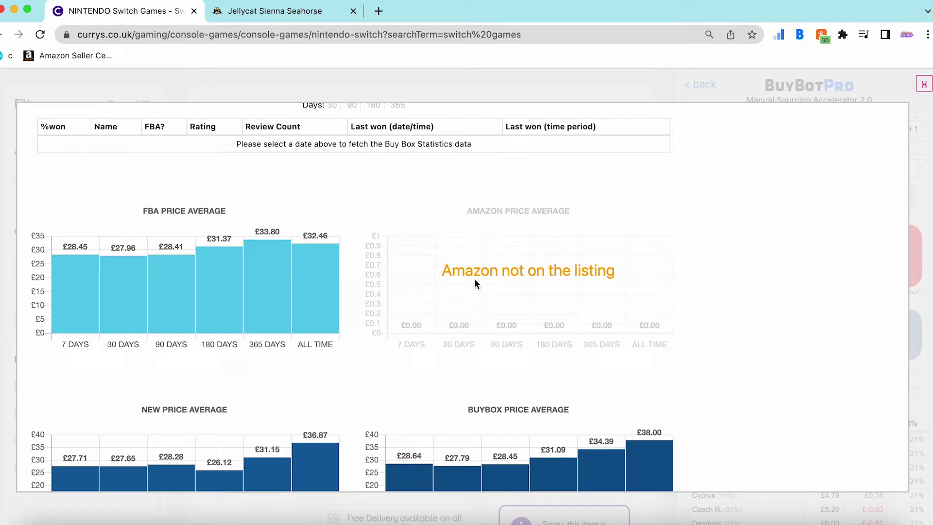
{"action": "scroll", "coordinate": [475, 284], "scroll_direction": "up", "scroll_amount": 5}
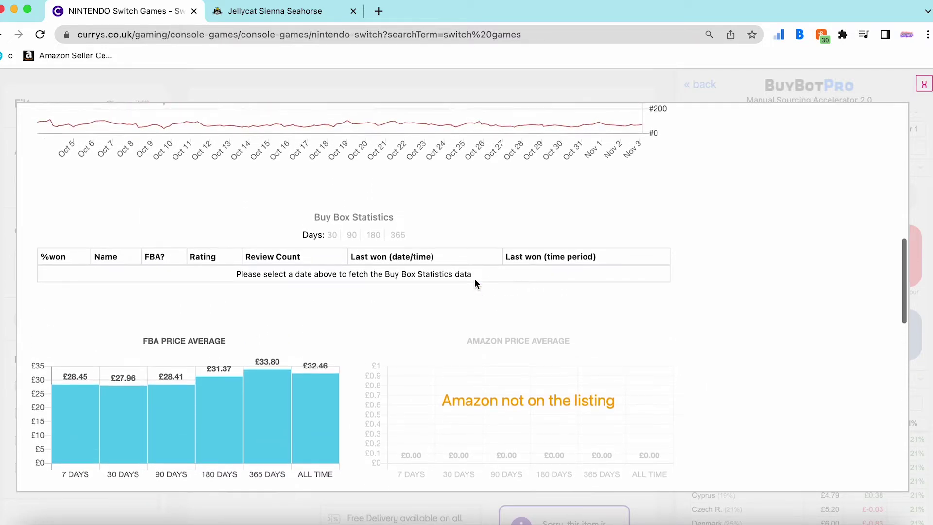
{"action": "left_click", "coordinate": [333, 285]}
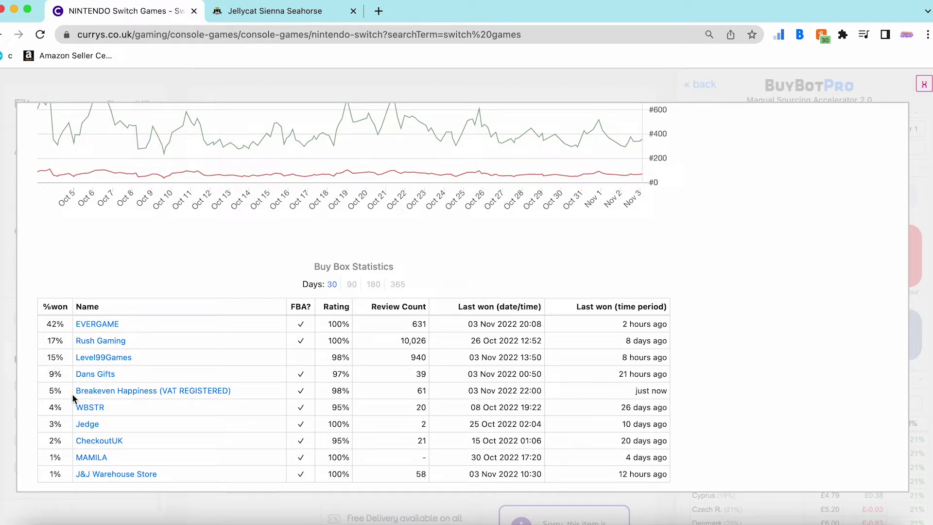
{"action": "scroll", "coordinate": [72, 393], "scroll_direction": "up", "scroll_amount": 15}
{"action": "left_click", "coordinate": [924, 85]}
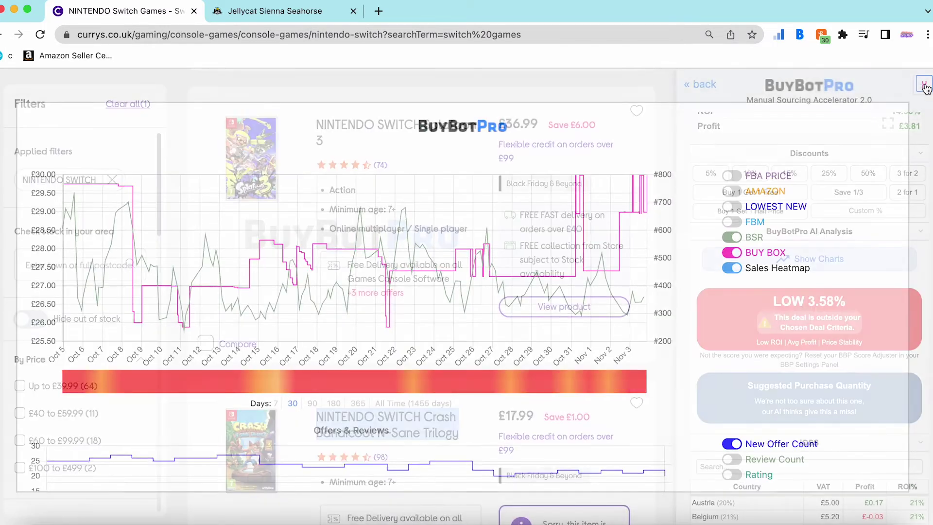
Check the game's estimated sales and Prime-only competition analysis, and compare them with its BSR, ROI and profit figures
{"action": "scroll", "coordinate": [689, 308], "scroll_direction": "down", "scroll_amount": 2}
{"action": "scroll", "coordinate": [688, 297], "scroll_direction": "down", "scroll_amount": 10}
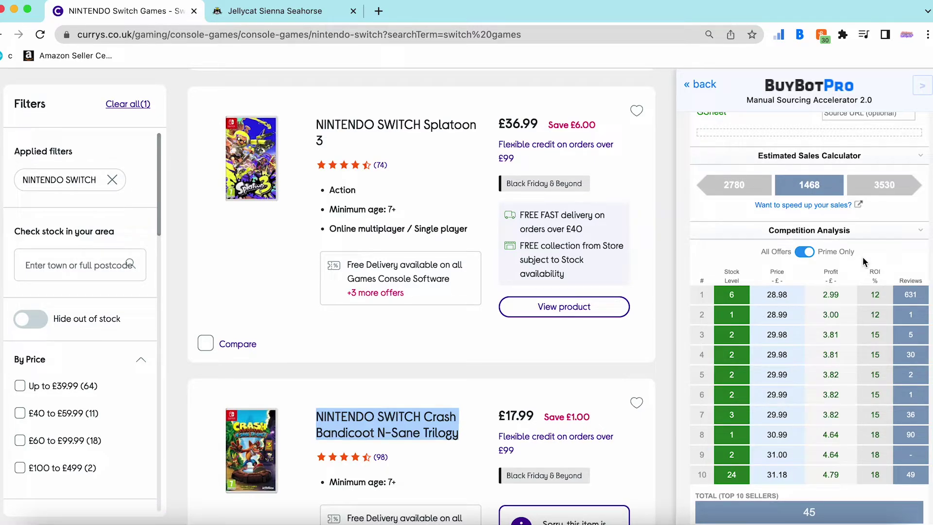
{"action": "scroll", "coordinate": [862, 257], "scroll_direction": "down", "scroll_amount": 2}
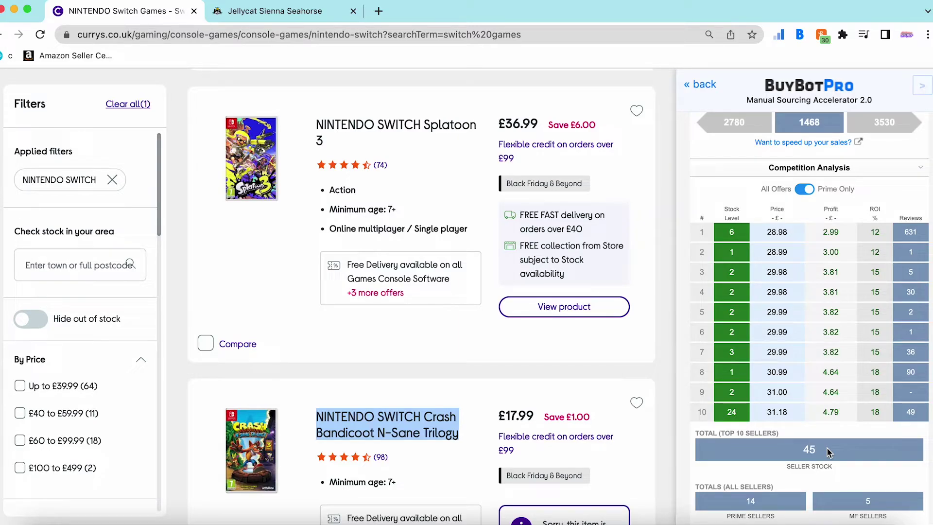
{"action": "scroll", "coordinate": [828, 451], "scroll_direction": "up", "scroll_amount": 15}
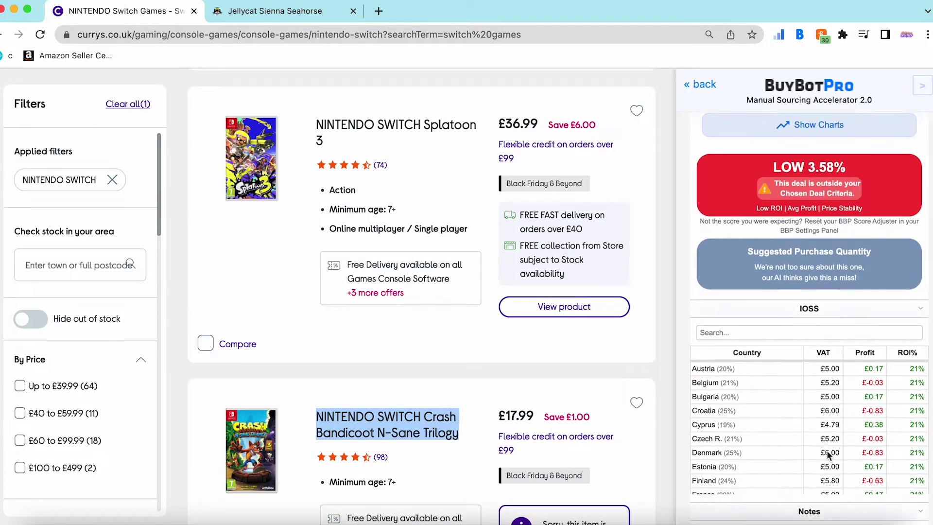
{"action": "scroll", "coordinate": [827, 450], "scroll_direction": "up", "scroll_amount": 3}
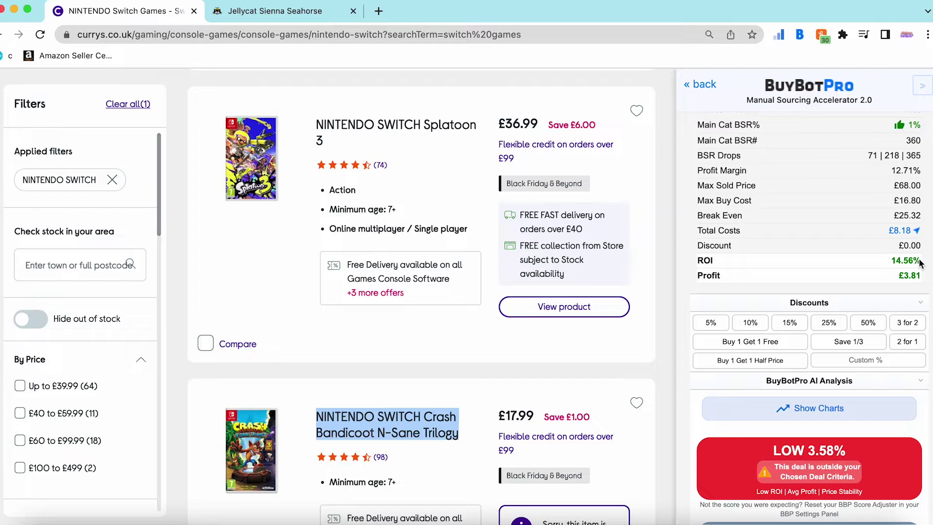
{"action": "scroll", "coordinate": [899, 272], "scroll_direction": "up", "scroll_amount": 1}
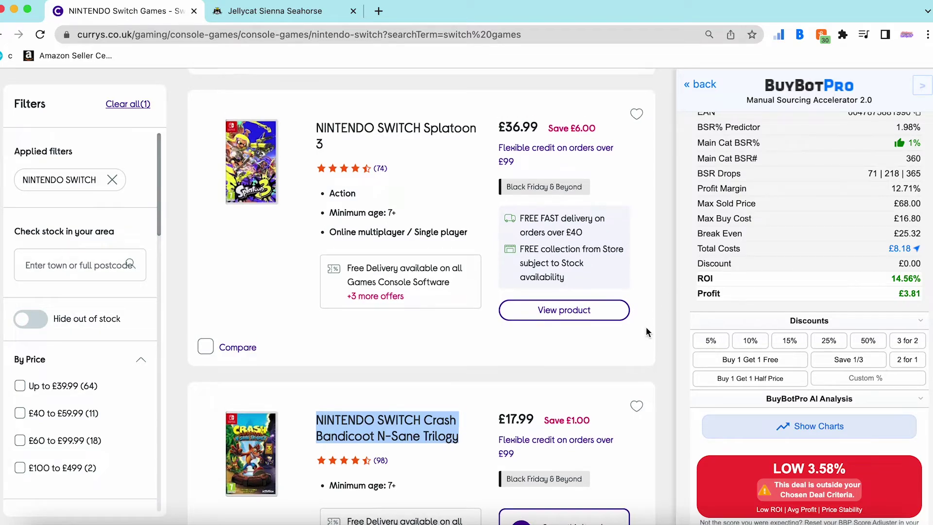
{"action": "scroll", "coordinate": [646, 326], "scroll_direction": "down", "scroll_amount": 2}
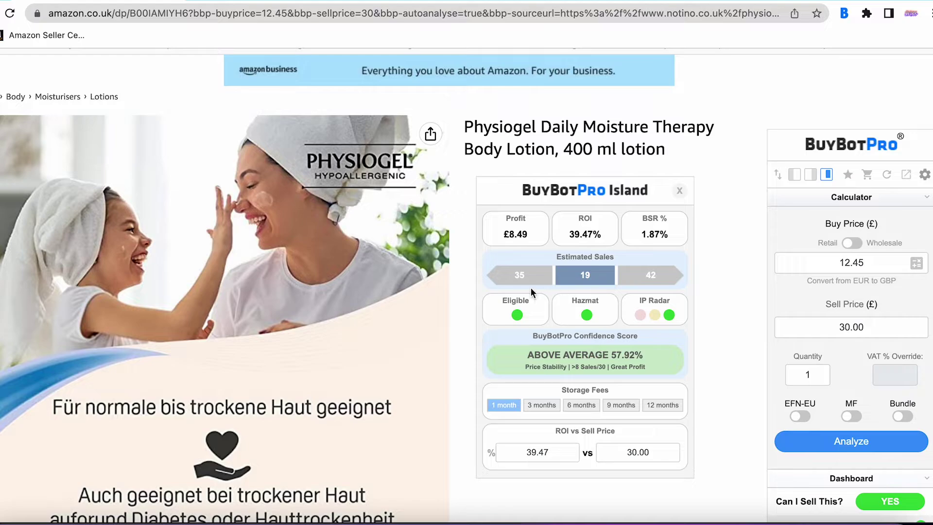
On the Amazon Physiogel body lotion page, review the BuyBotPro Island summary, dashboard alerts, sales rank and cost details
{"action": "mouse_move", "coordinate": [677, 286]}
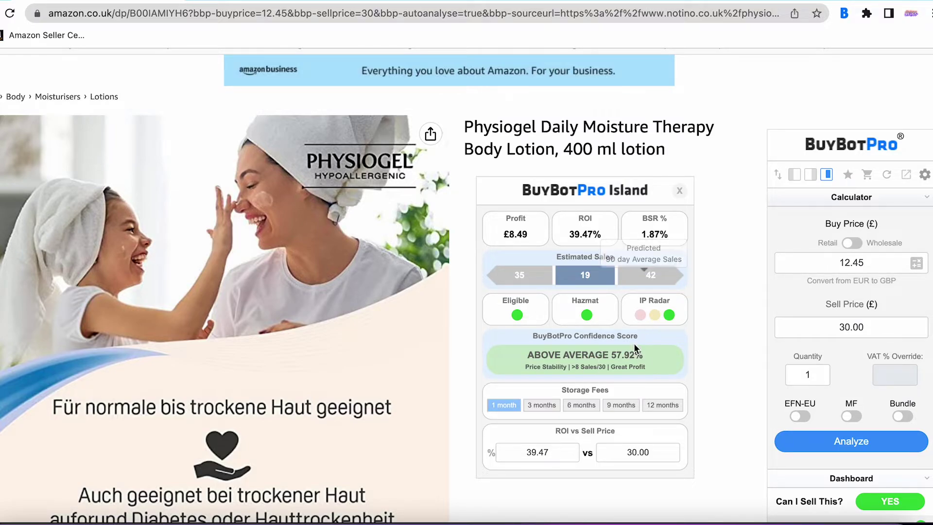
{"action": "mouse_move", "coordinate": [613, 363]}
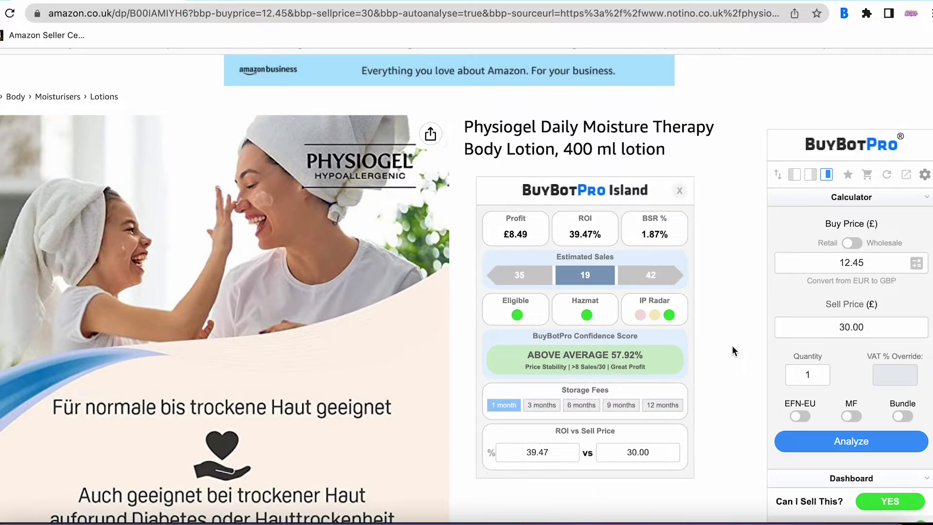
{"action": "scroll", "coordinate": [732, 345], "scroll_direction": "down", "scroll_amount": 2}
{"action": "scroll", "coordinate": [731, 345], "scroll_direction": "down", "scroll_amount": 5}
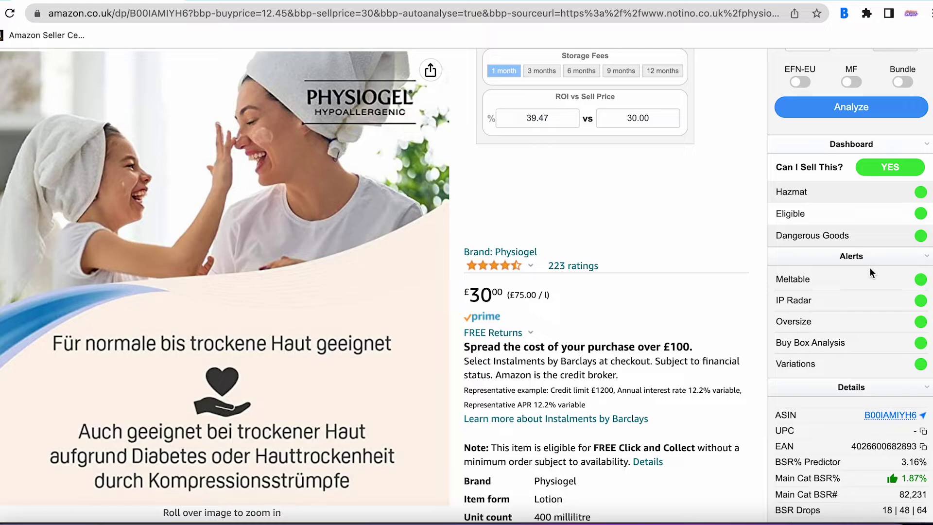
{"action": "scroll", "coordinate": [869, 267], "scroll_direction": "down", "scroll_amount": 5}
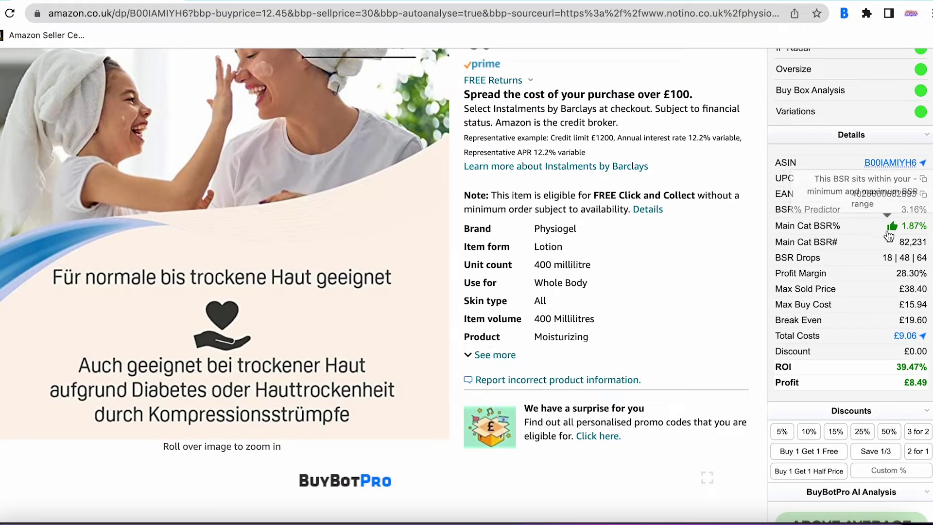
{"action": "mouse_move", "coordinate": [904, 256]}
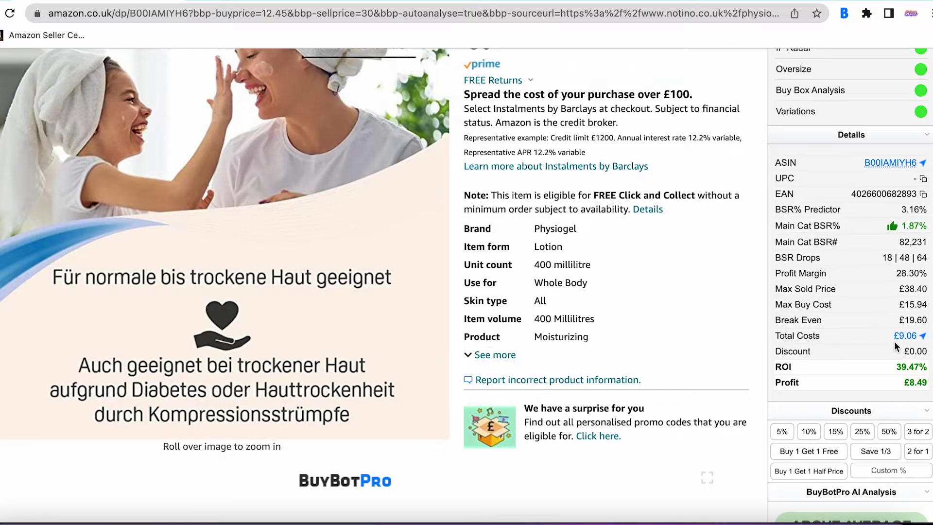
{"action": "mouse_move", "coordinate": [913, 340]}
Examine the lotion's AI confidence score, suggested purchase quantity, estimated sales and competing Prime sellers' stock
{"action": "scroll", "coordinate": [833, 390], "scroll_direction": "down", "scroll_amount": 5}
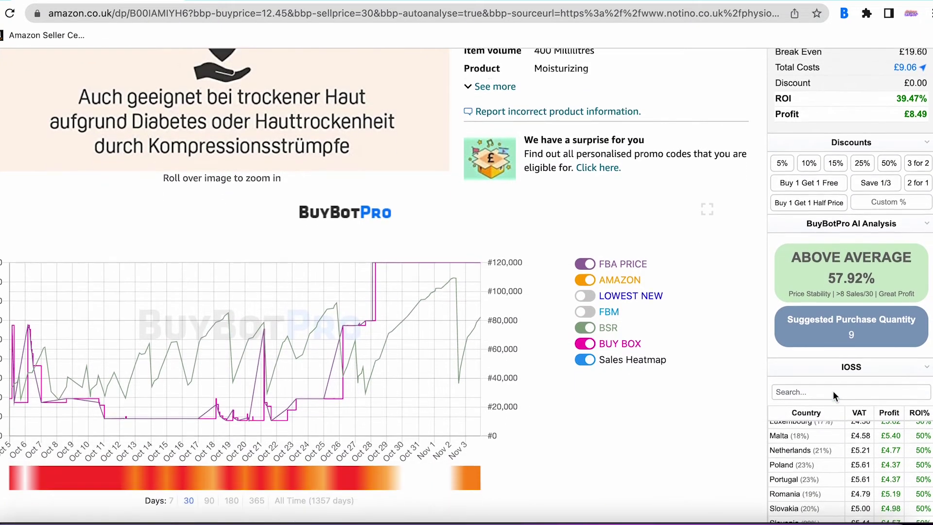
{"action": "scroll", "coordinate": [833, 391], "scroll_direction": "down", "scroll_amount": 1}
{"action": "mouse_move", "coordinate": [829, 214]}
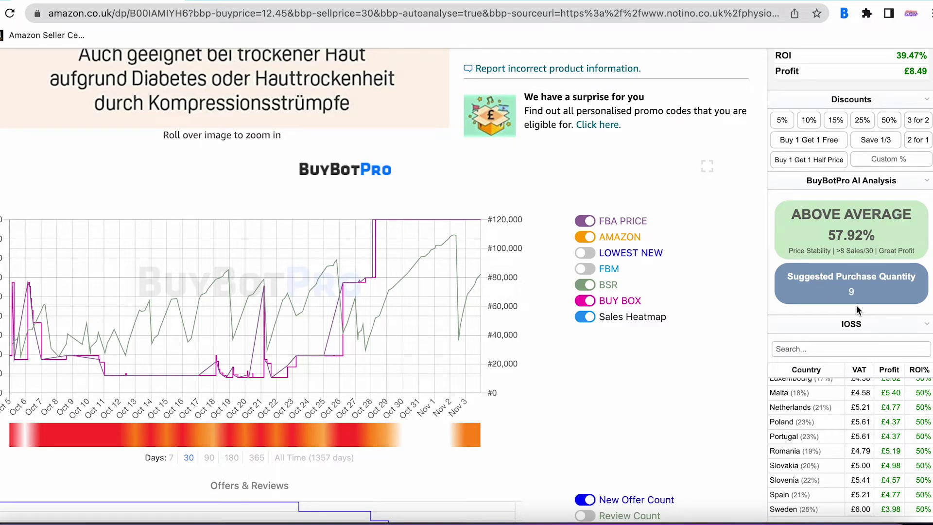
{"action": "scroll", "coordinate": [856, 305], "scroll_direction": "down", "scroll_amount": 10}
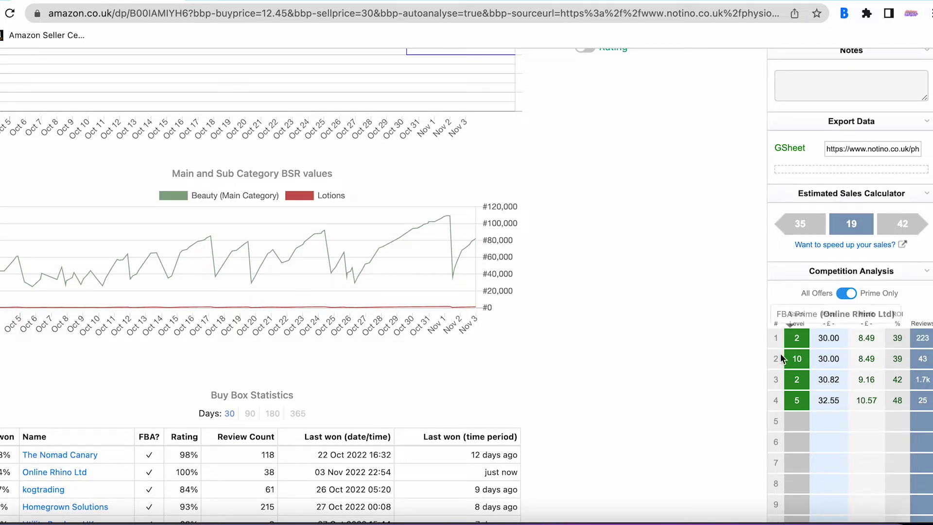
Check the lotion's seller stock totals, 30-day Buy Box statistics and FBA and Amazon price averages
{"action": "scroll", "coordinate": [819, 399], "scroll_direction": "down", "scroll_amount": 2}
{"action": "scroll", "coordinate": [819, 399], "scroll_direction": "down", "scroll_amount": 1}
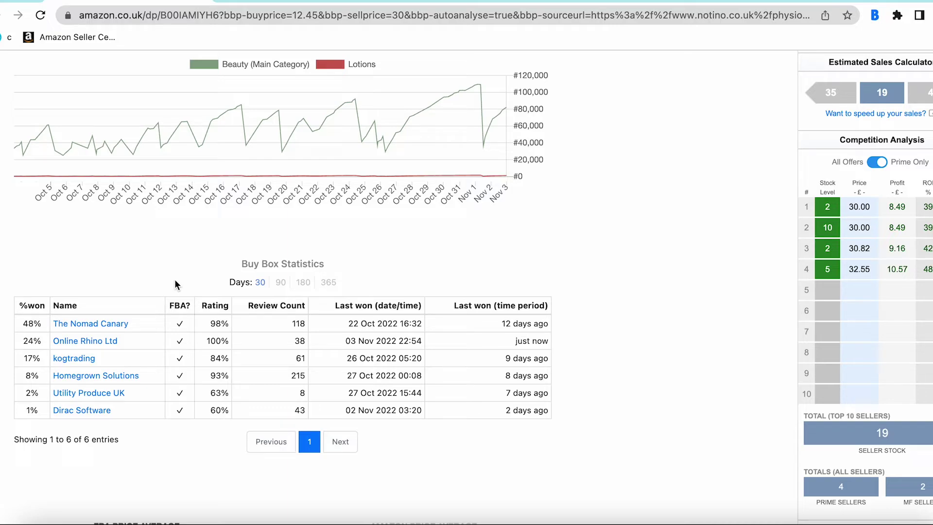
{"action": "scroll", "coordinate": [175, 282], "scroll_direction": "down", "scroll_amount": 4}
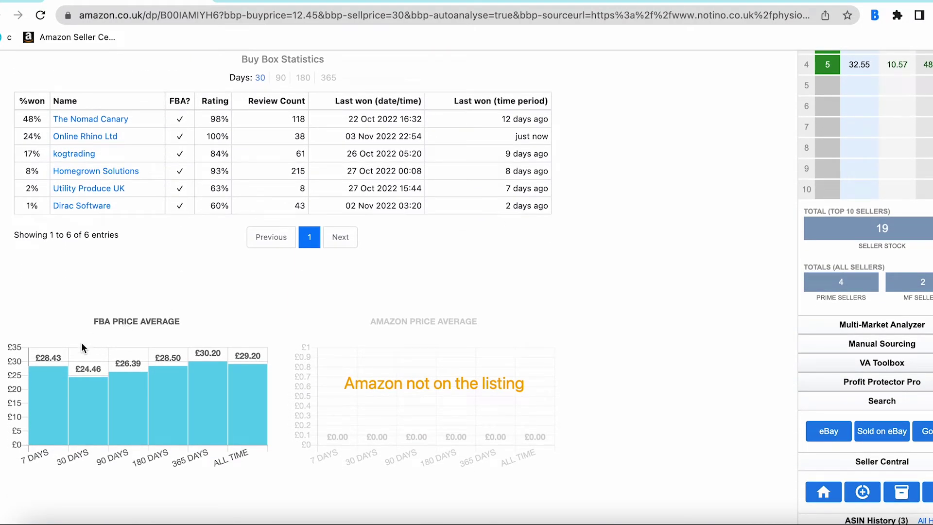
{"action": "scroll", "coordinate": [325, 287], "scroll_direction": "up", "scroll_amount": 9}
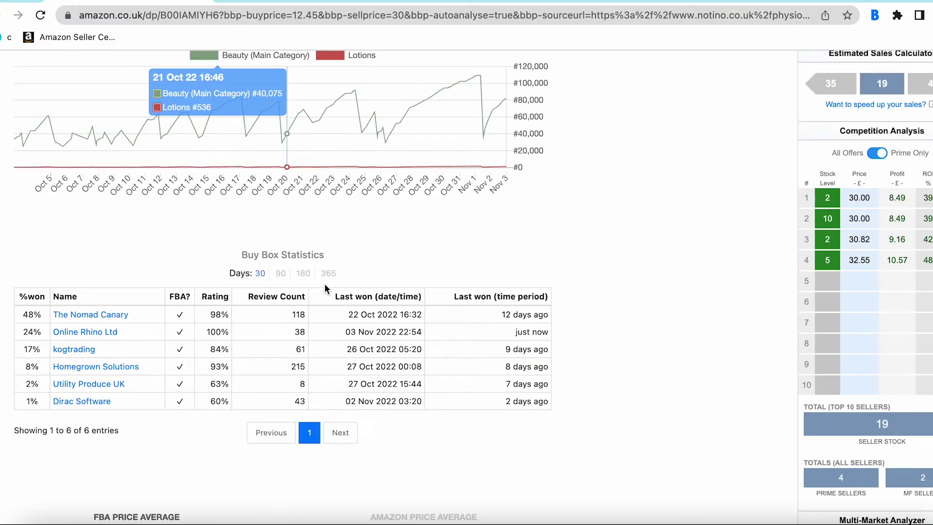
View the lotion's price history over 90 days and all time, and zoom in on about late 2019 to mid-2020
{"action": "scroll", "coordinate": [325, 283], "scroll_direction": "up", "scroll_amount": 7}
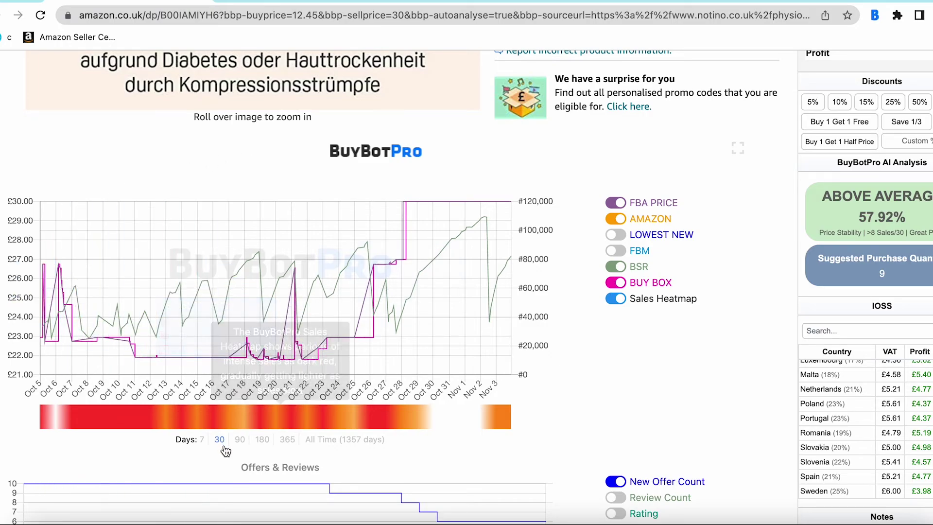
{"action": "left_click", "coordinate": [240, 440]}
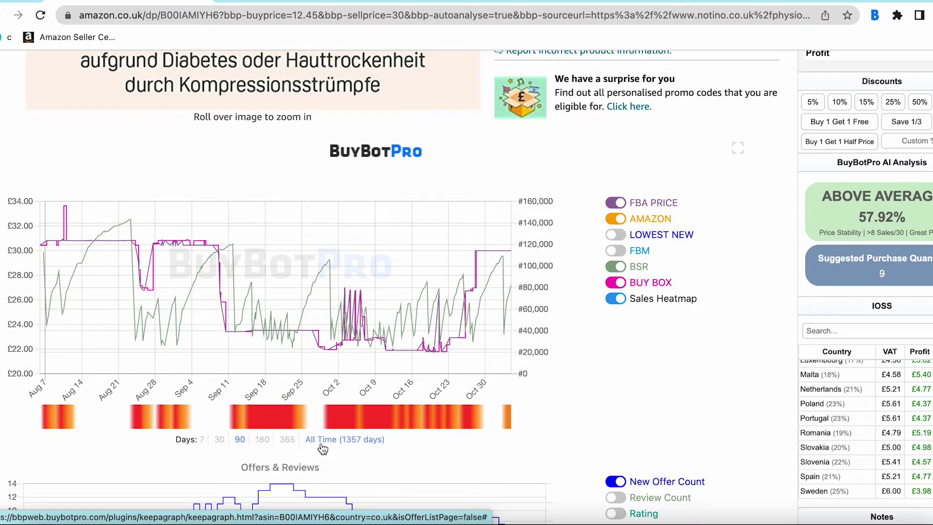
{"action": "left_click", "coordinate": [322, 443]}
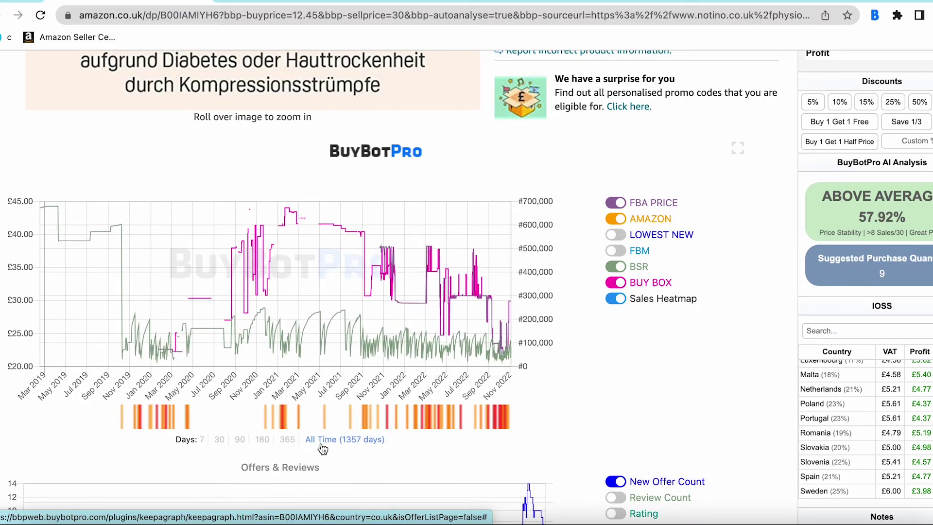
{"action": "left_click_drag", "start_coordinate": [132, 350], "coordinate": [221, 357]}
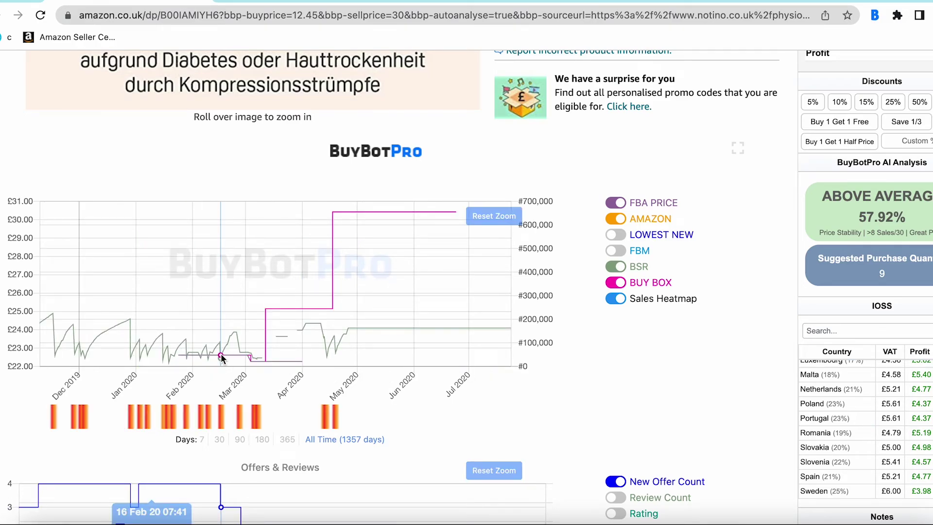